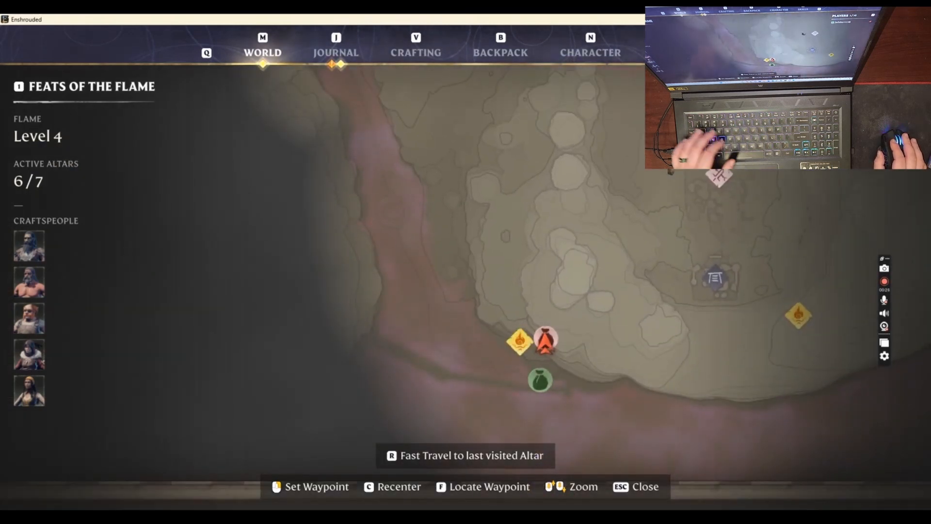
Close the world map, walk to the golden chest and inspect its contents without taking the item
key(Escape)
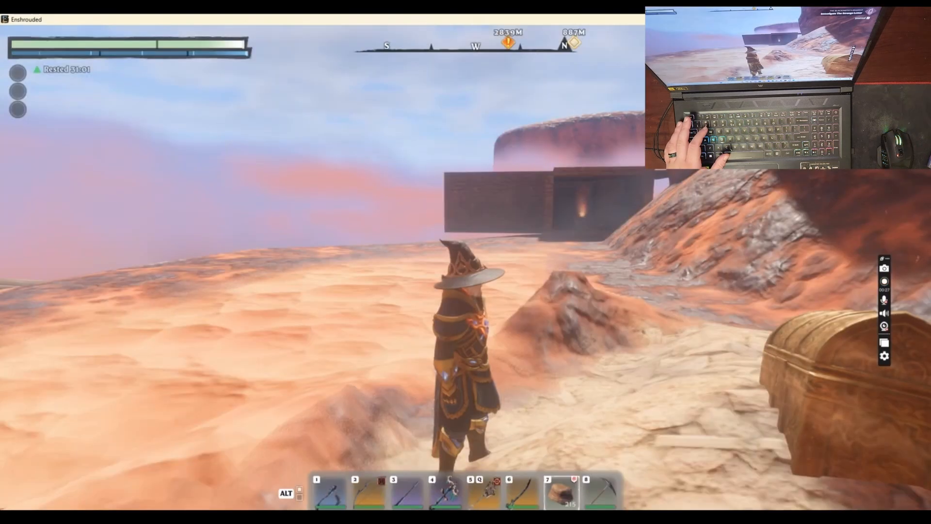
key(w)
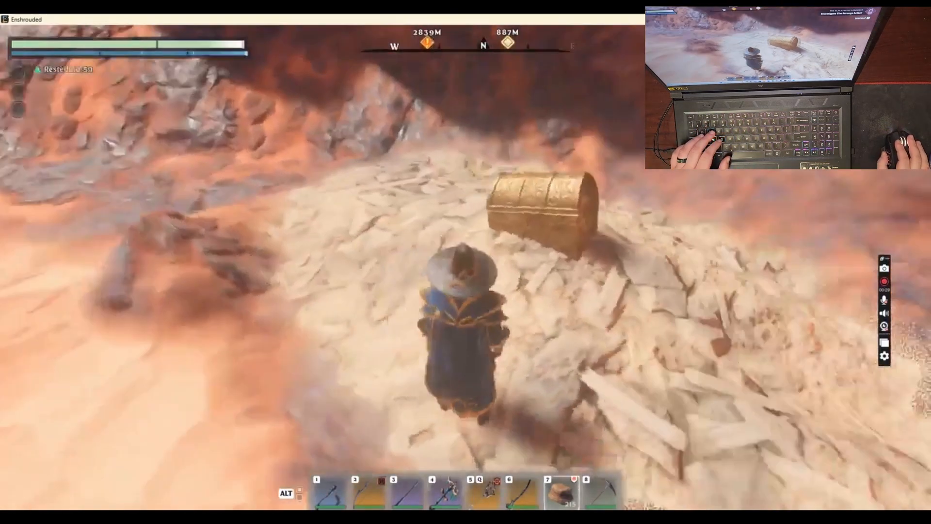
key(e)
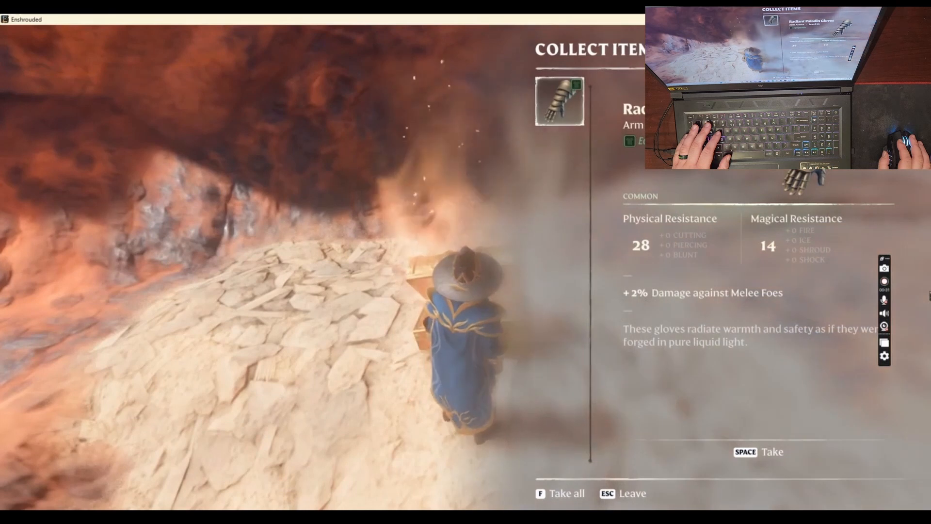
key(Escape)
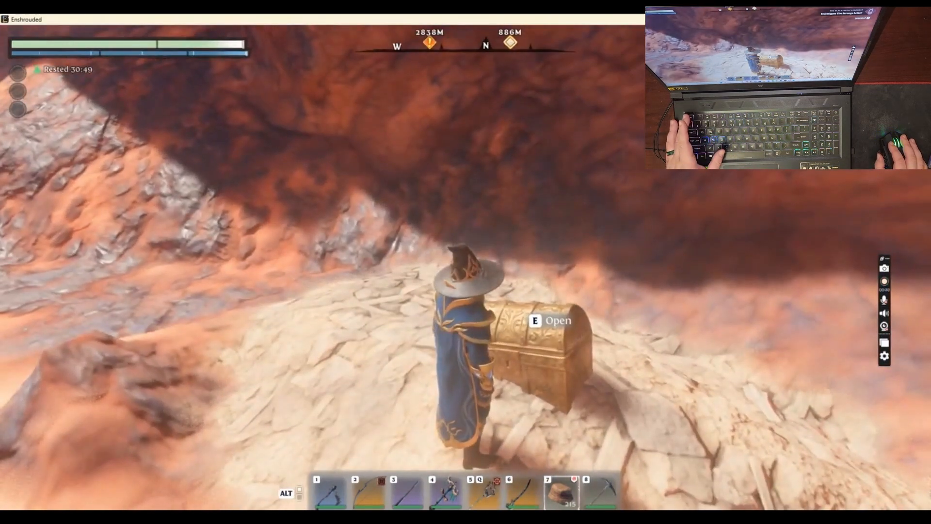
Leave the current game session and return to the main menu
key(Escape)
key(Up)
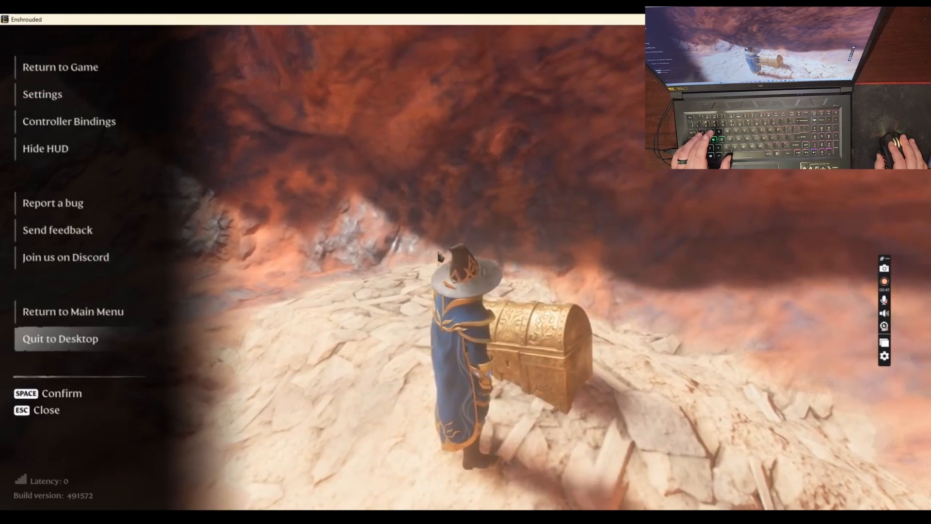
key(Up)
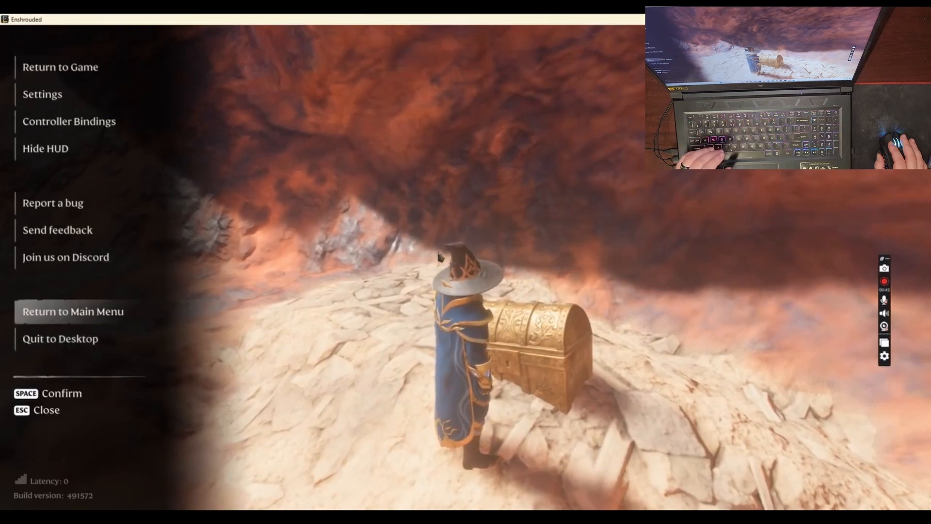
key(space)
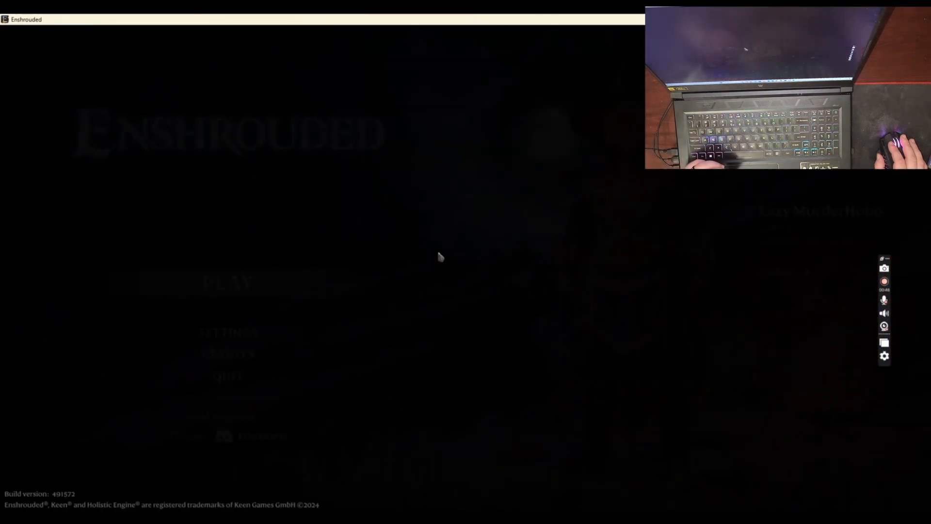
Start a public game in Host mode from the First World savegame
key(space)
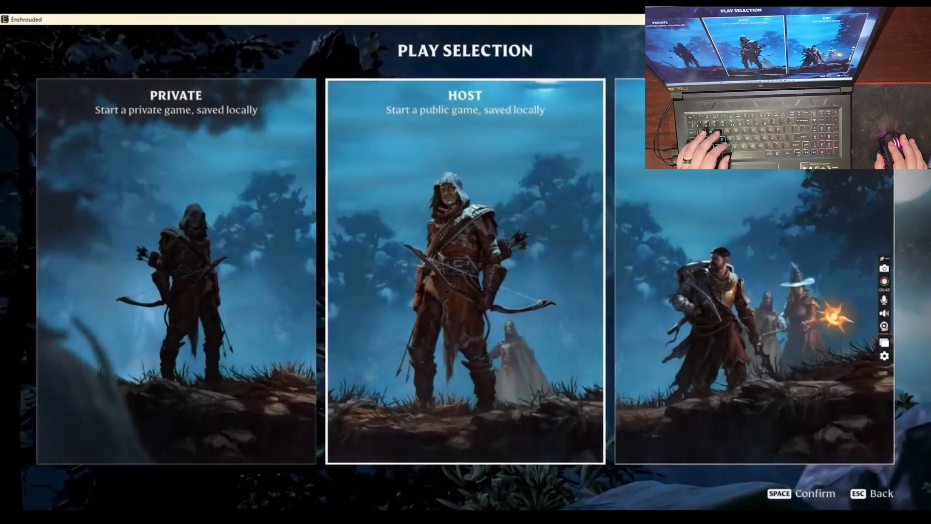
key(space)
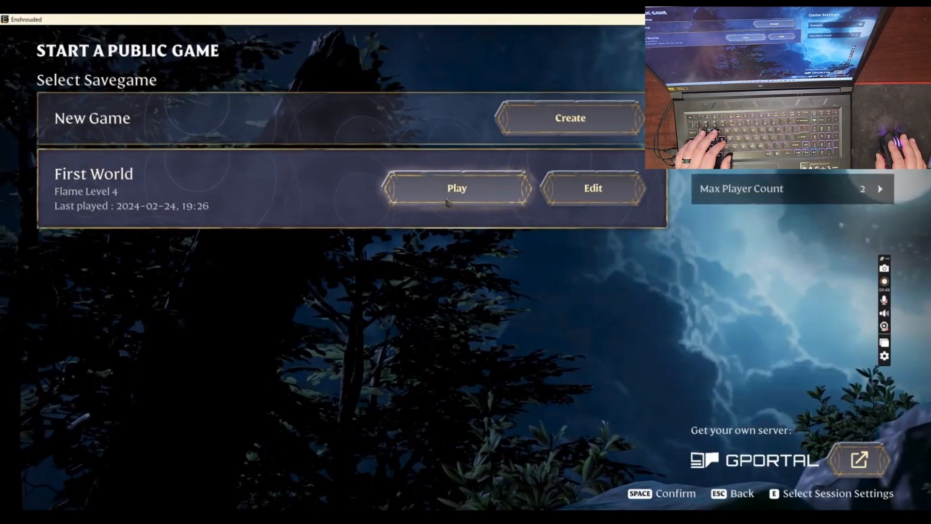
click(449, 199)
click(534, 345)
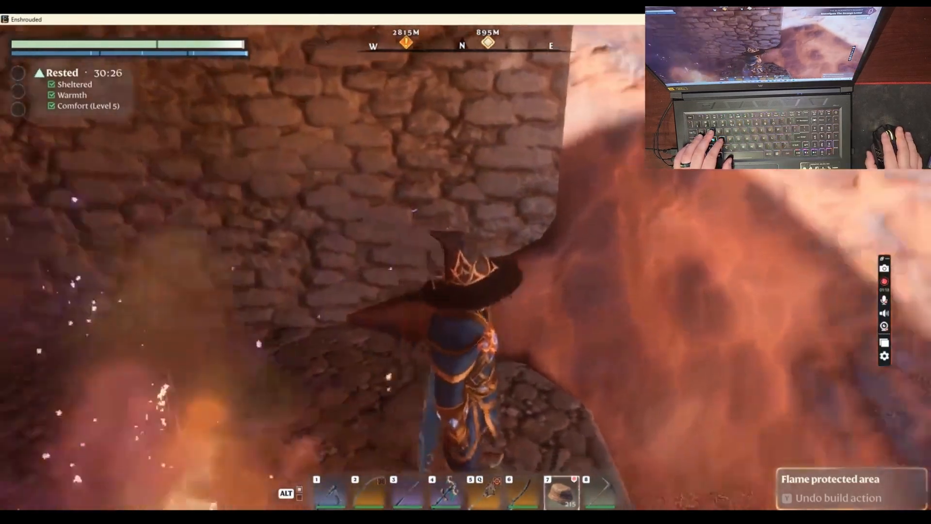
Run from the shelter to the golden chest, open it and take the Radiant Paladin Helmet
key(w)
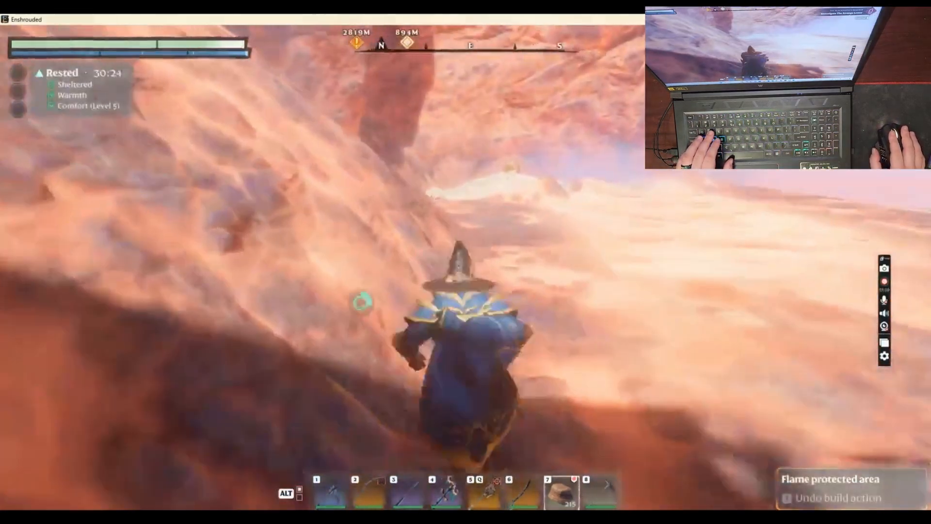
key(space)
key(space)
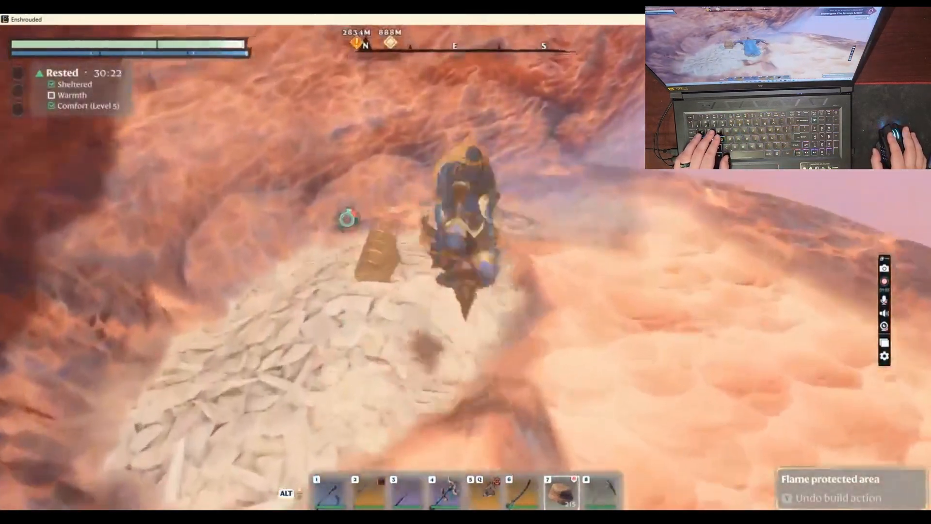
key(w)
key(e)
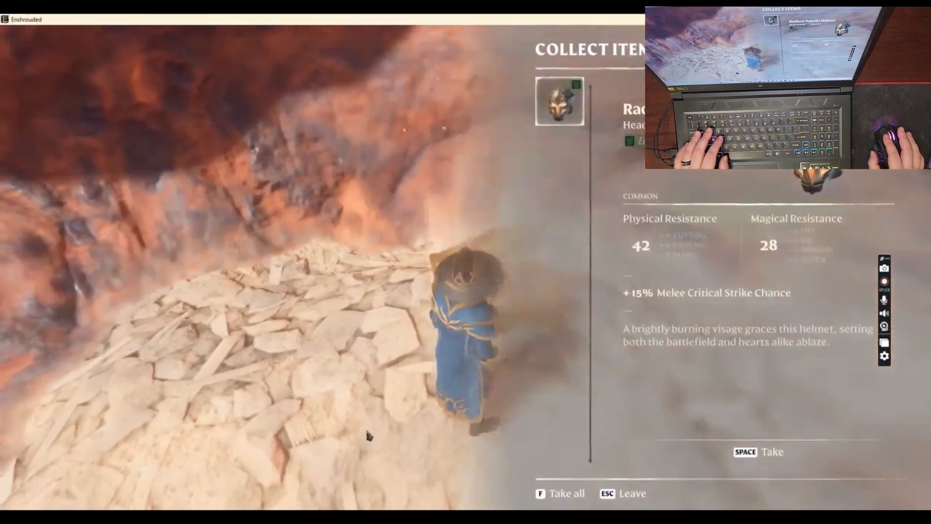
key(space)
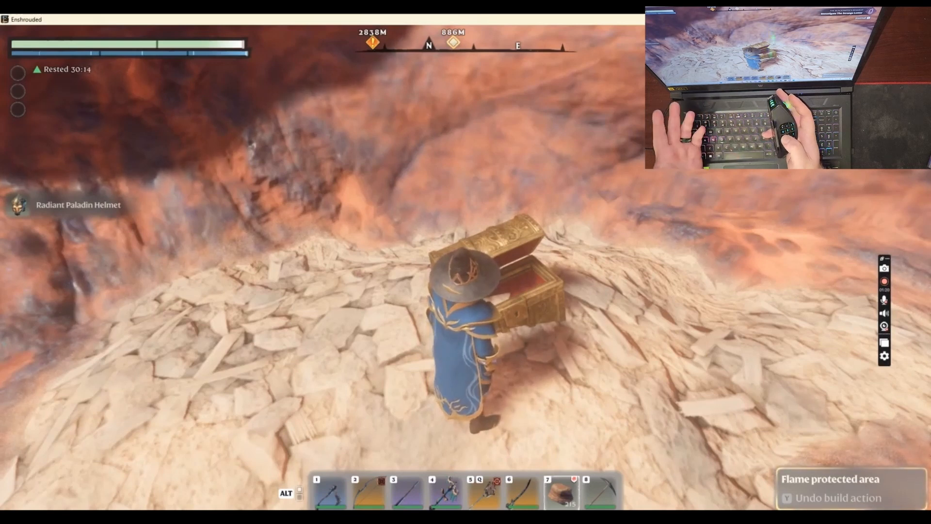
Exit to the main menu from the looted chest
key(Escape)
key(Up)
key(Up)
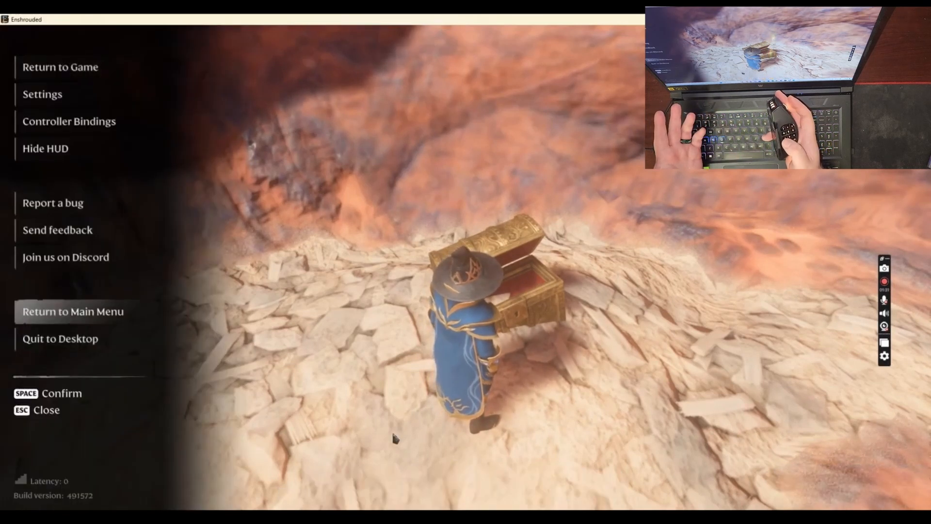
key(Return)
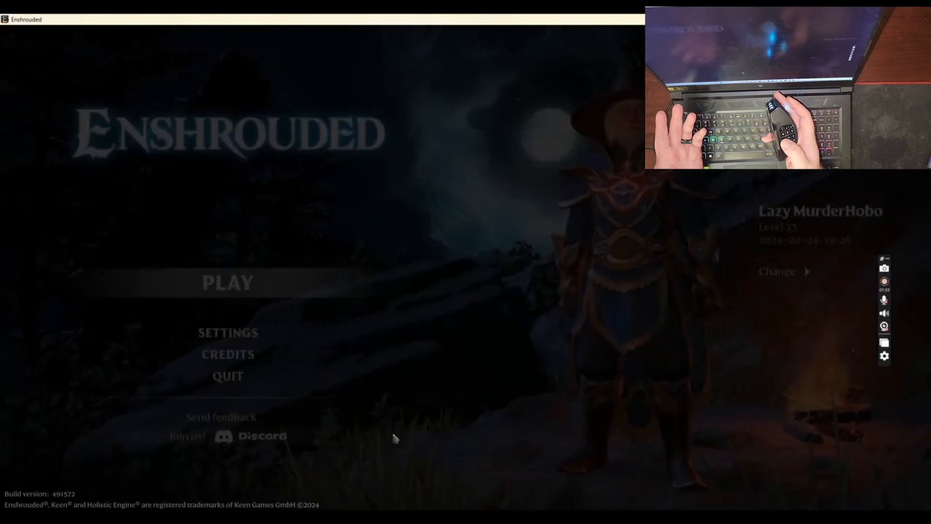
Reload the First World savegame as a hosted public game
key(space)
key(Right)
key(space)
key(space)
key(space)
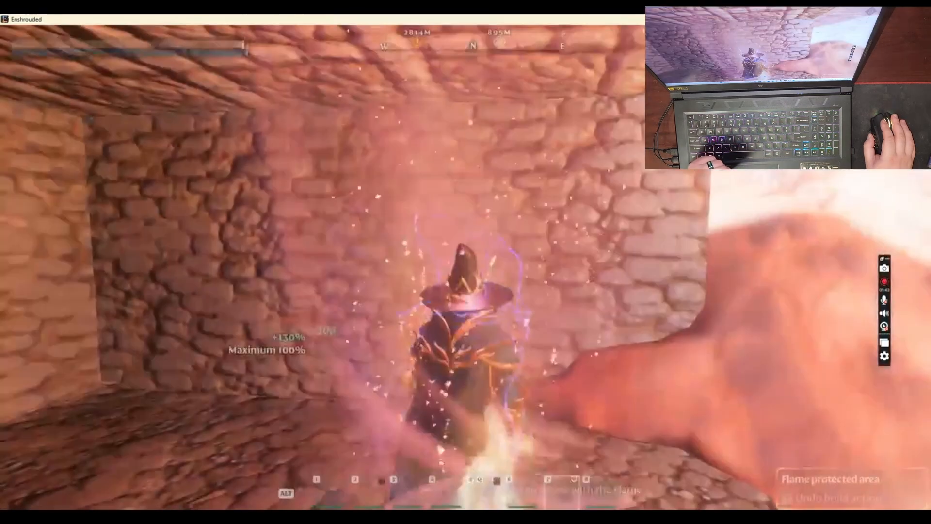
Run out of the shelter back to the golden chest on the rocky mound
key(w)
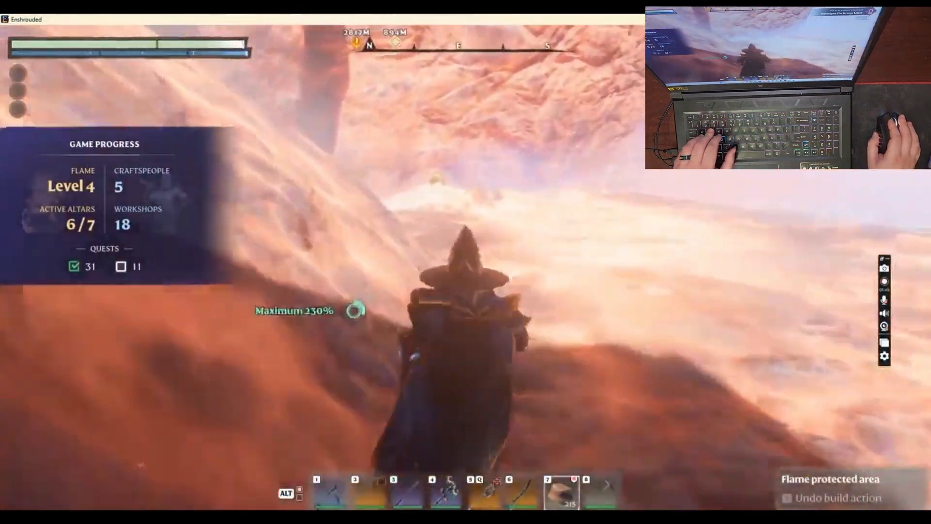
key(w)
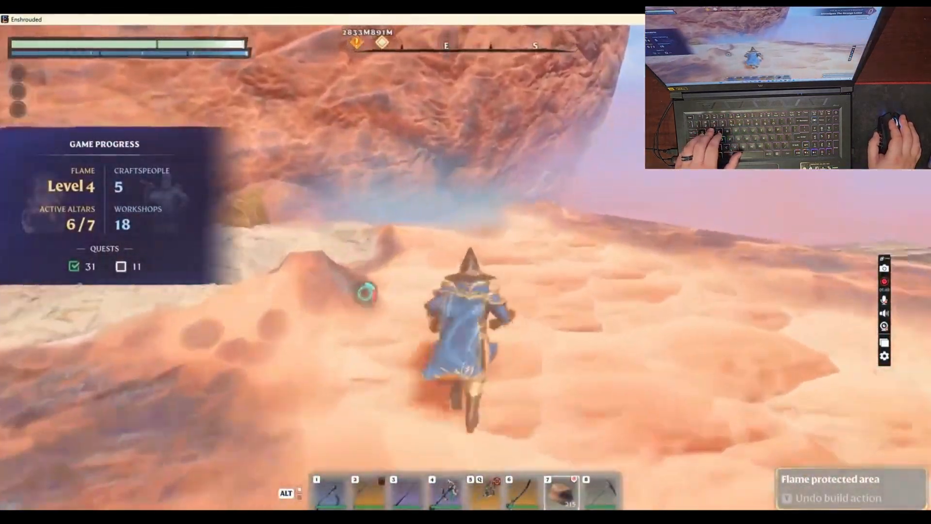
key(space)
key(w)
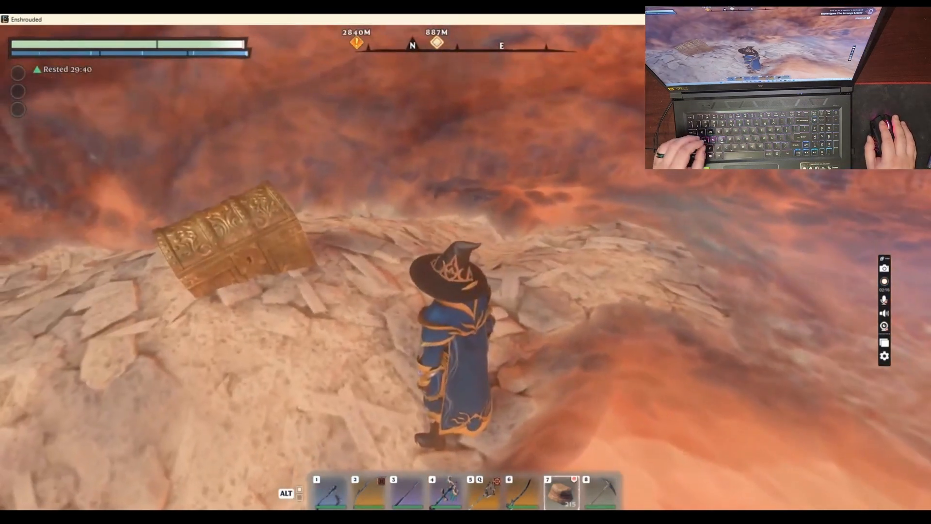
Switch to the UtechSmart mouse software and view the key lists of the macros EnShroReset and EnShrouReset2
key(super)
click(543, 517)
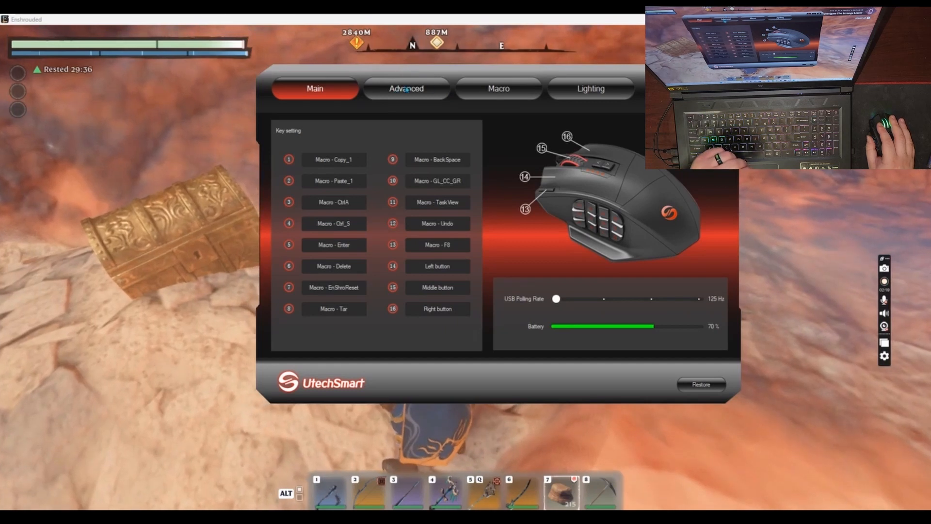
drag(459, 76, 454, 97)
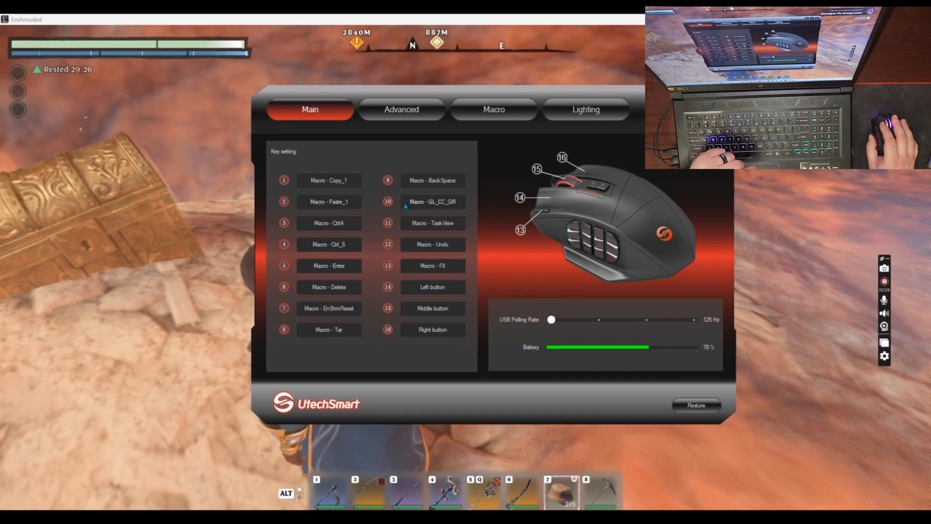
click(463, 116)
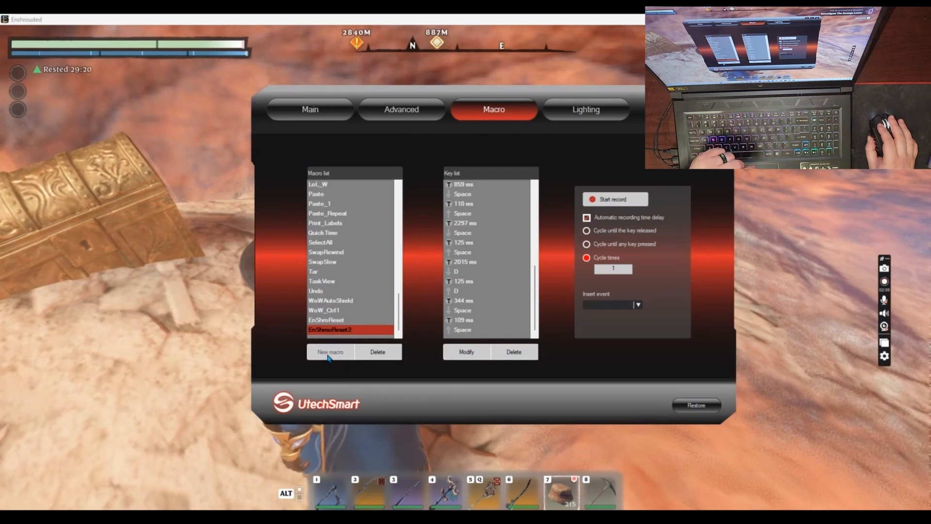
click(340, 320)
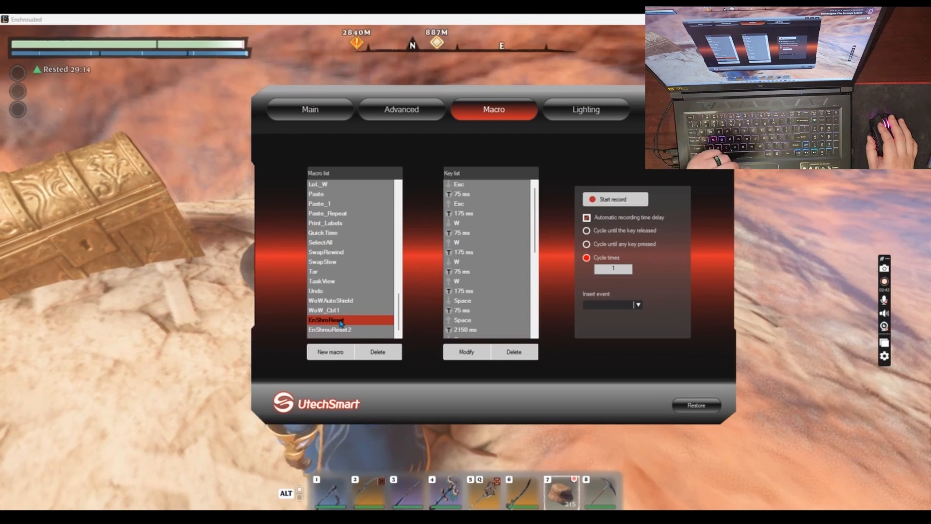
click(341, 330)
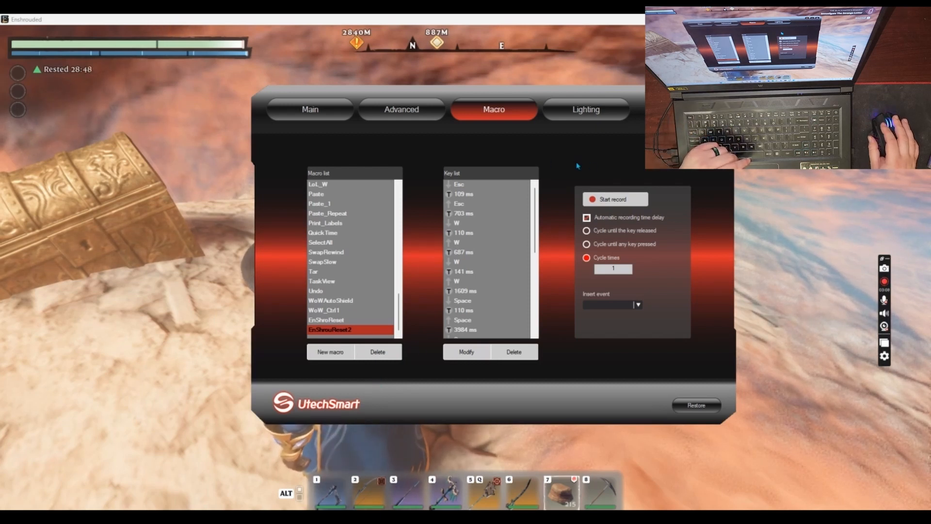
Create a new mouse macro named EnShrouReset3
click(332, 352)
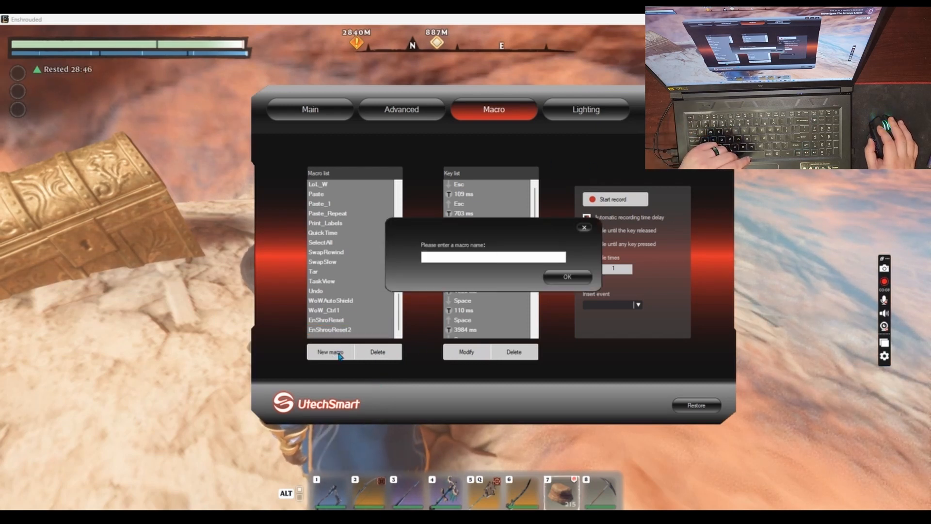
text(En)
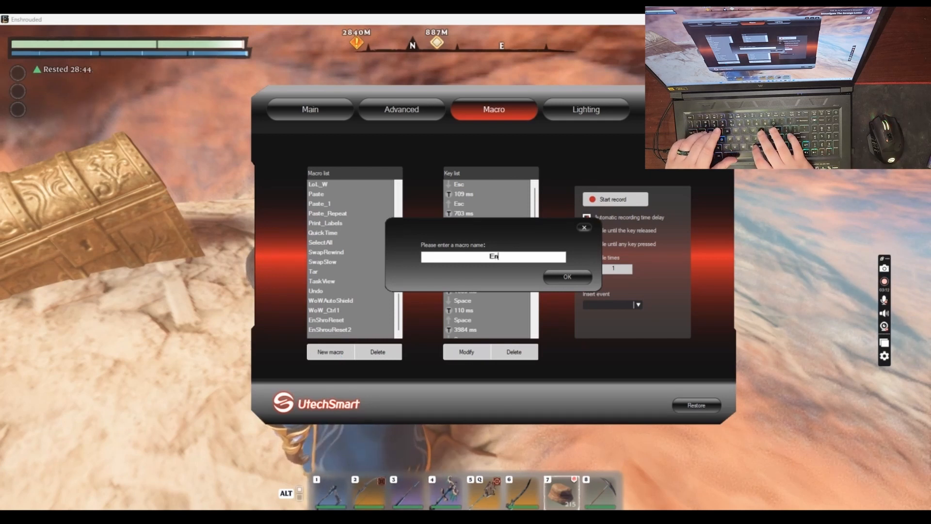
text(Shrou)
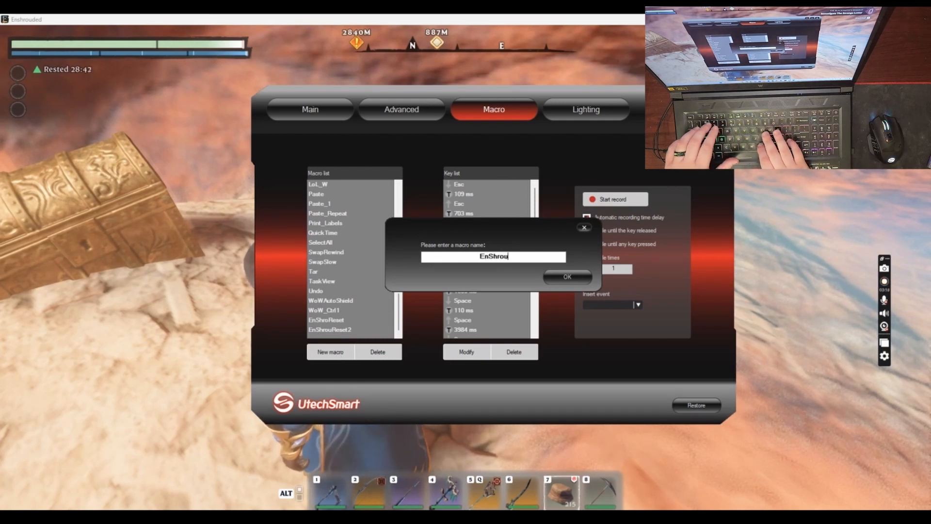
text(Reset)
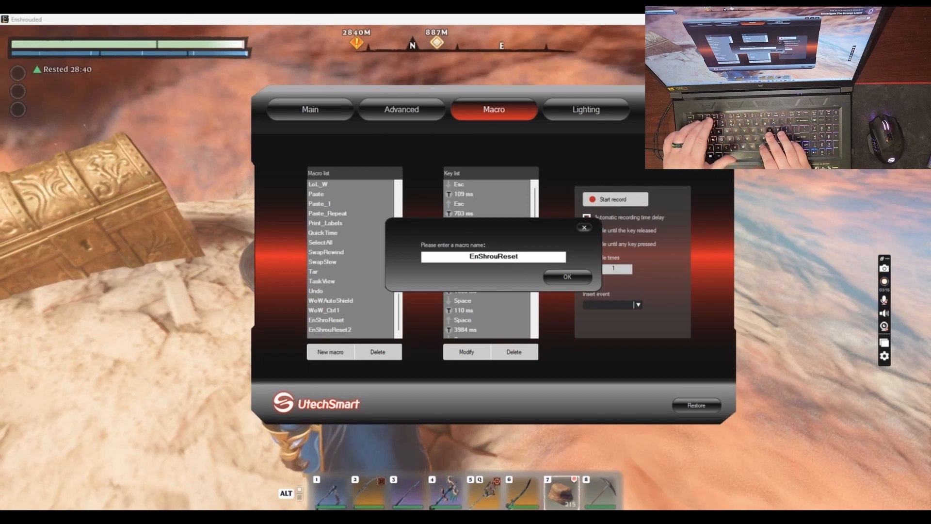
text(3)
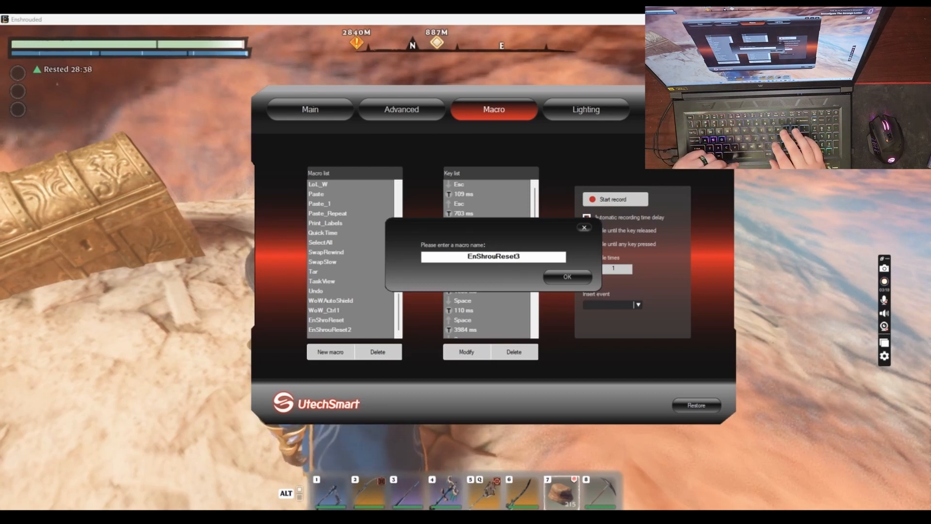
key(Return)
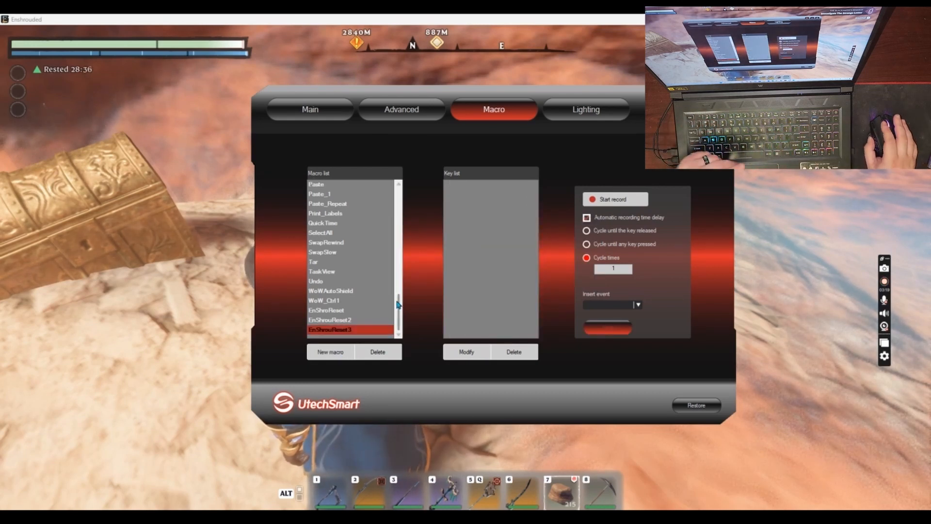
Insert a key-down event for Esc as the first entry of the EnShrouReset3 macro
click(637, 306)
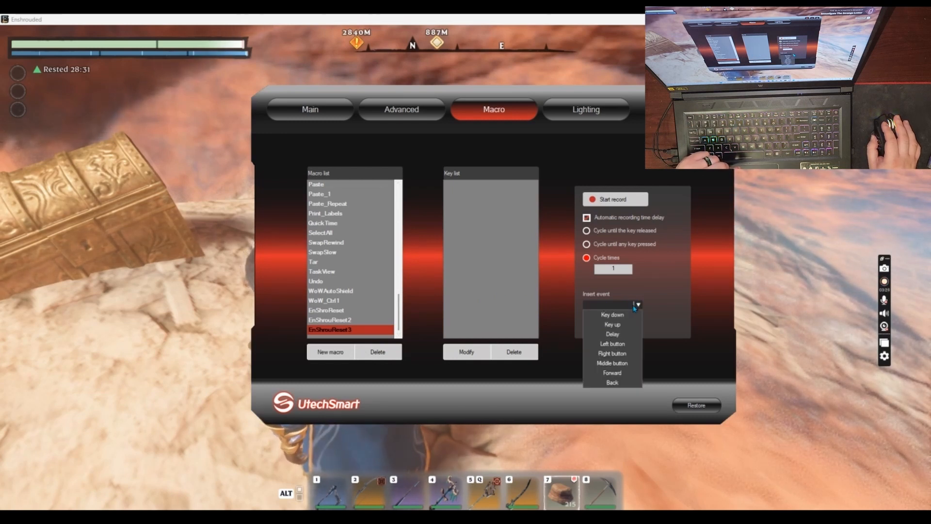
click(623, 315)
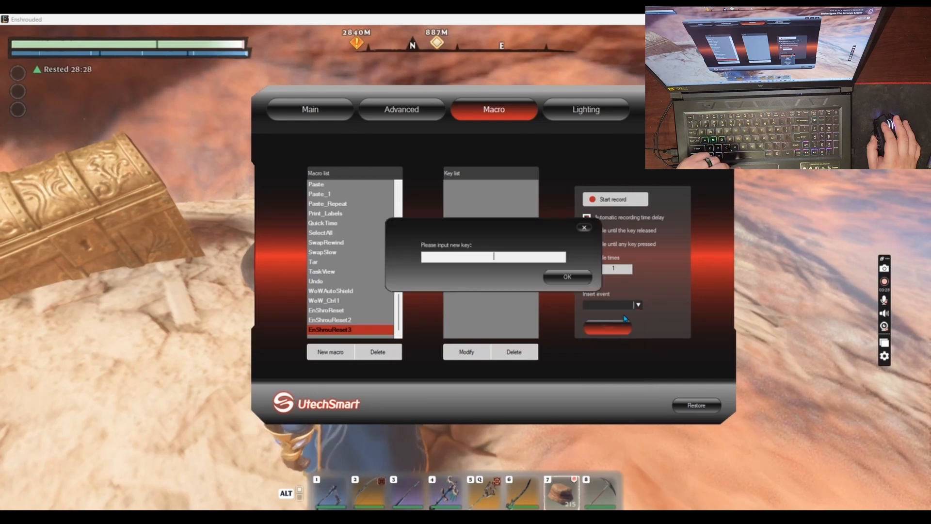
key(Escape)
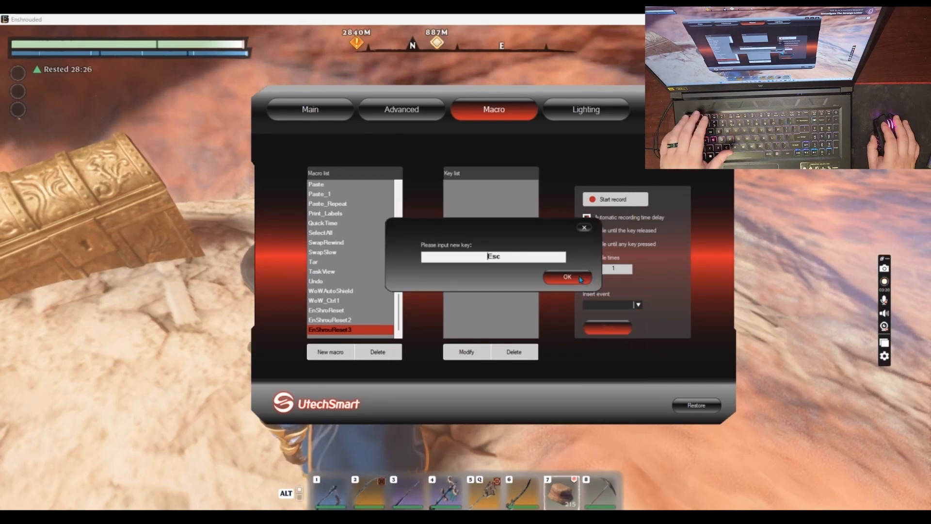
click(567, 276)
Insert a 55 ms delay and an Esc key-up event after the first entry of the EnShrouReset3 macro
click(637, 305)
click(614, 334)
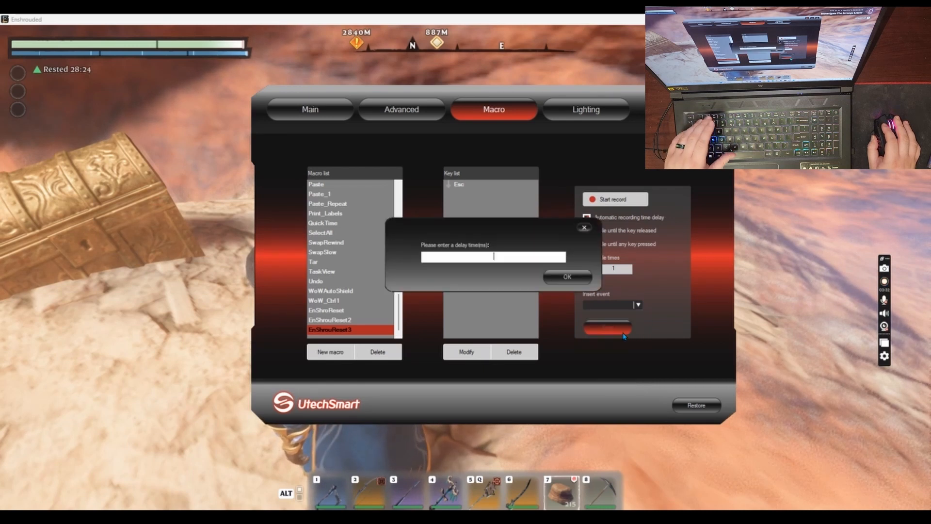
click(571, 278)
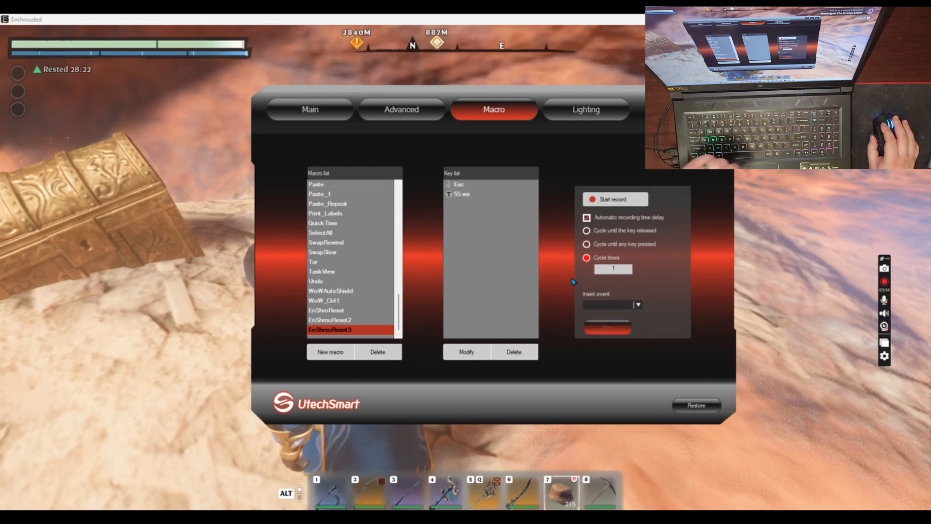
click(628, 306)
click(613, 325)
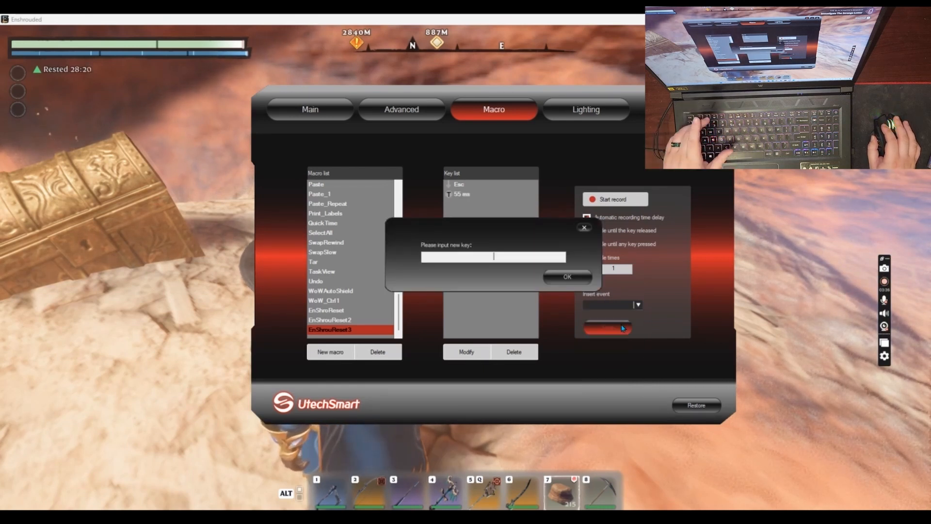
key(Escape)
click(567, 276)
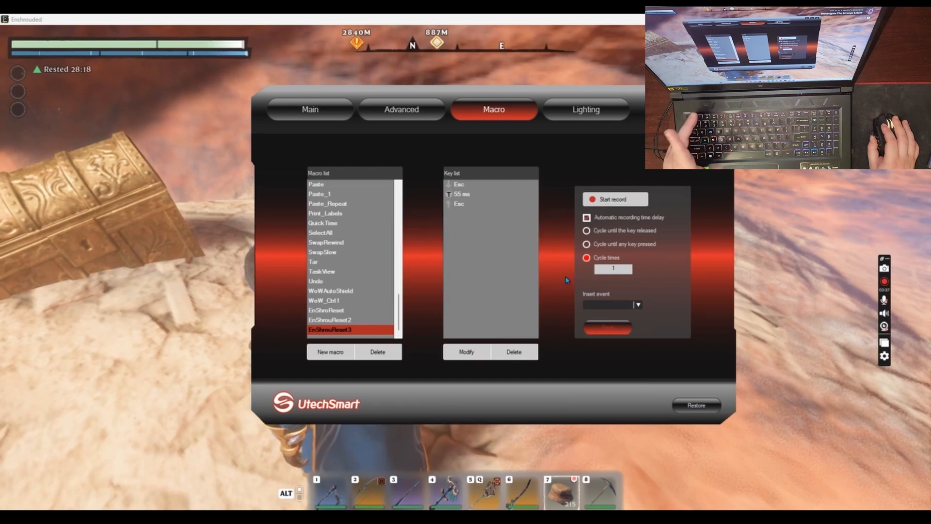
Delete all entries from the key list of the EnShrouReset3 macro
click(461, 205)
click(514, 352)
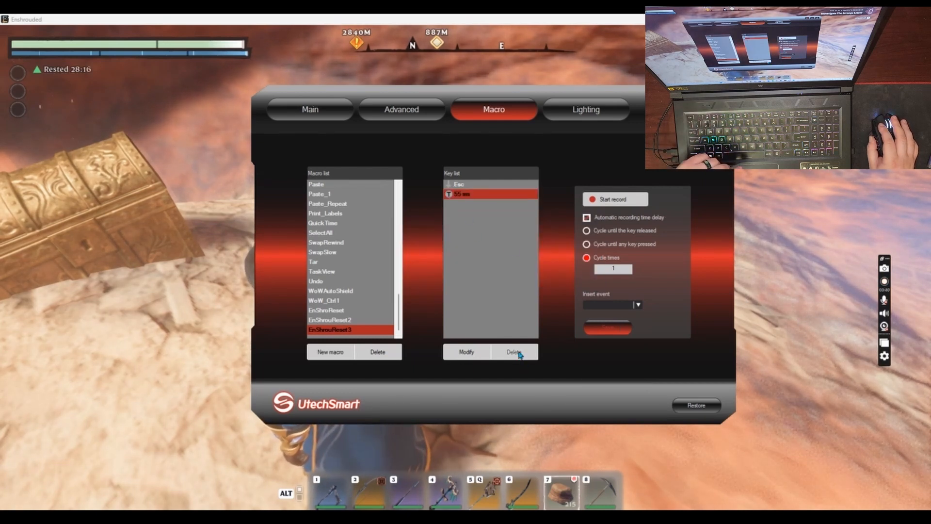
click(519, 353)
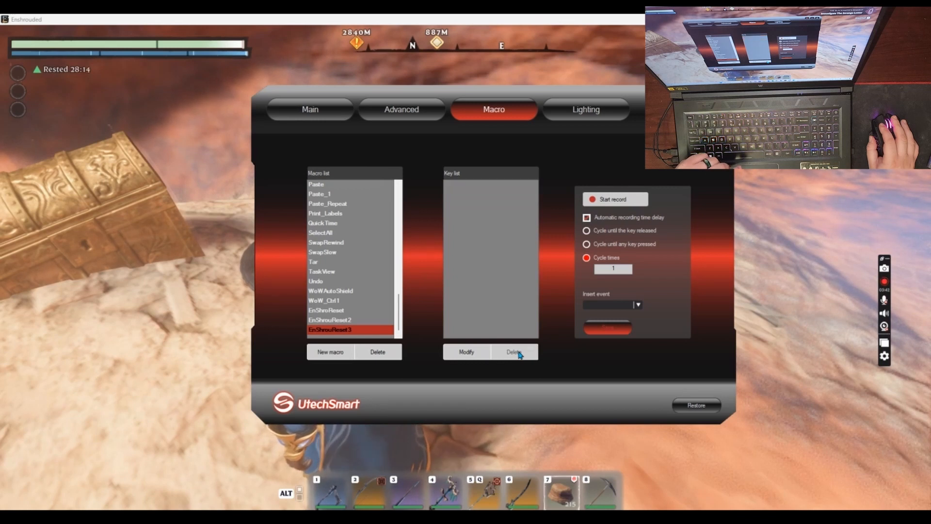
Record Esc, W twice, Space four times, D and Space into the EnShrouReset3 macro with automatic time delays
click(621, 203)
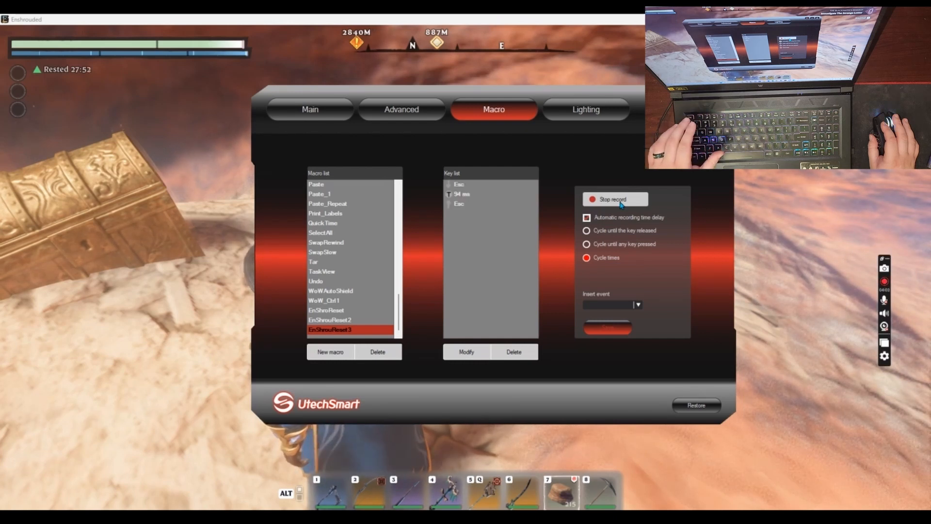
key(w)
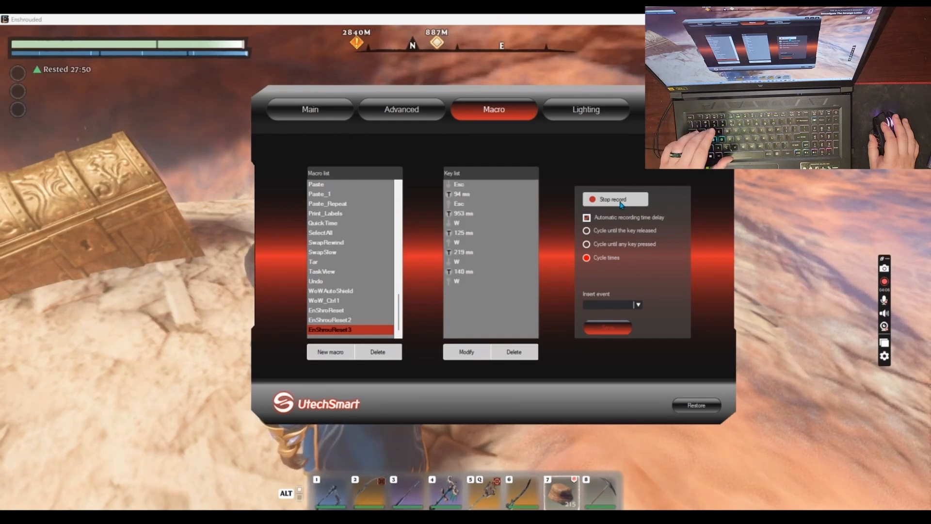
key(space)
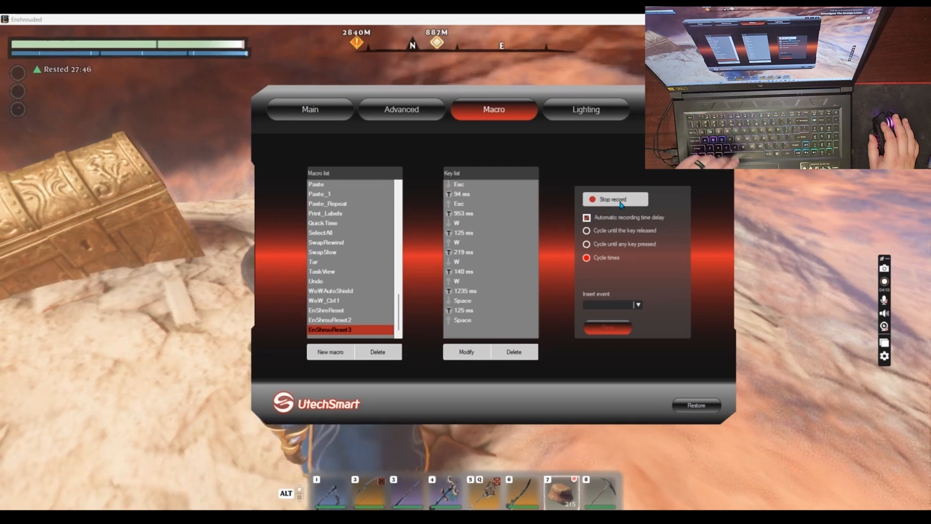
key(space)
key(space)
key(space)
key(d)
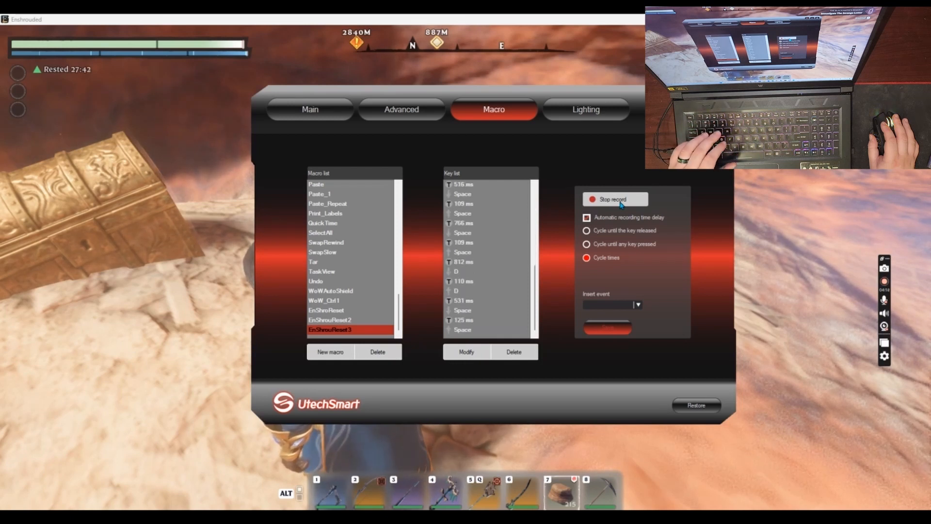
click(621, 204)
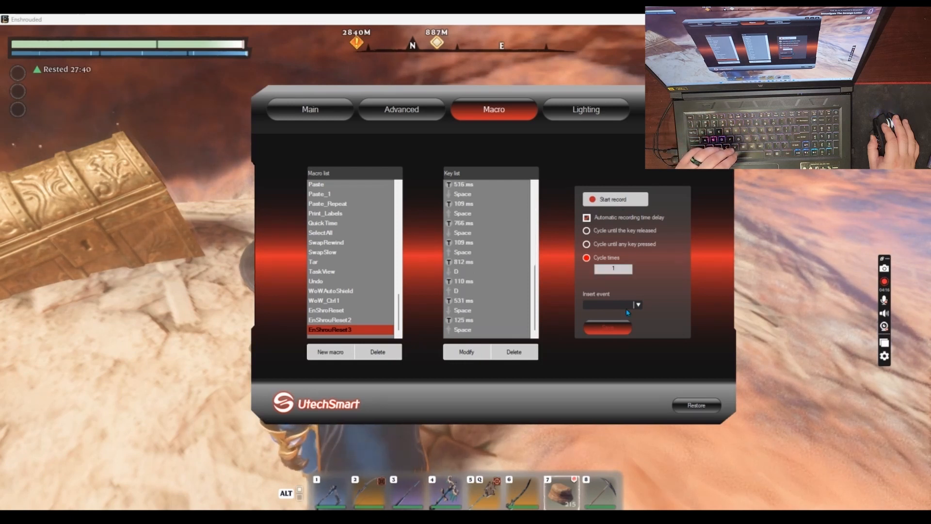
click(616, 329)
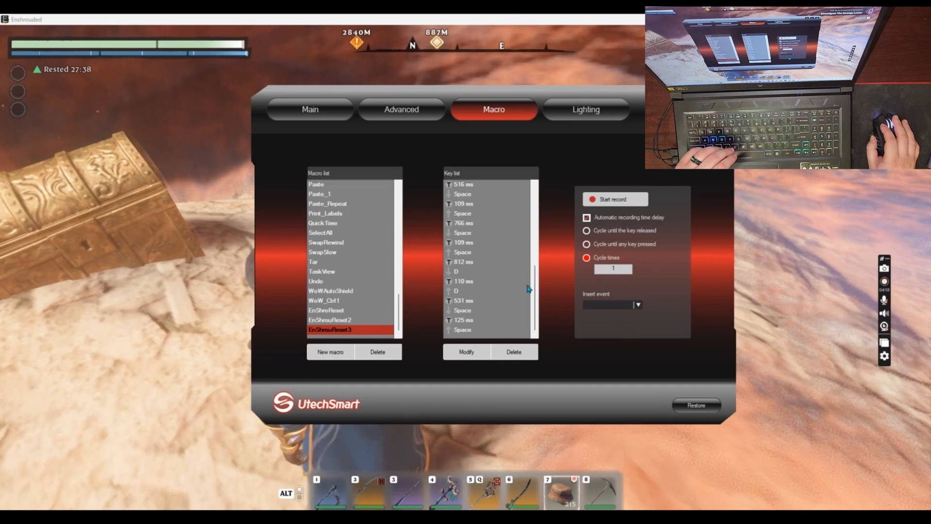
Assign the EnShrouReset3 macro to mouse button 7
click(324, 114)
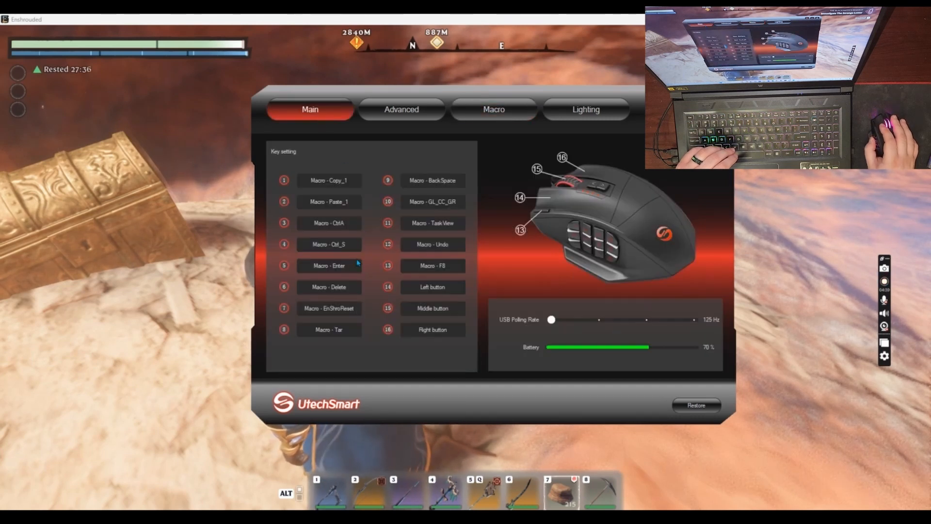
click(337, 311)
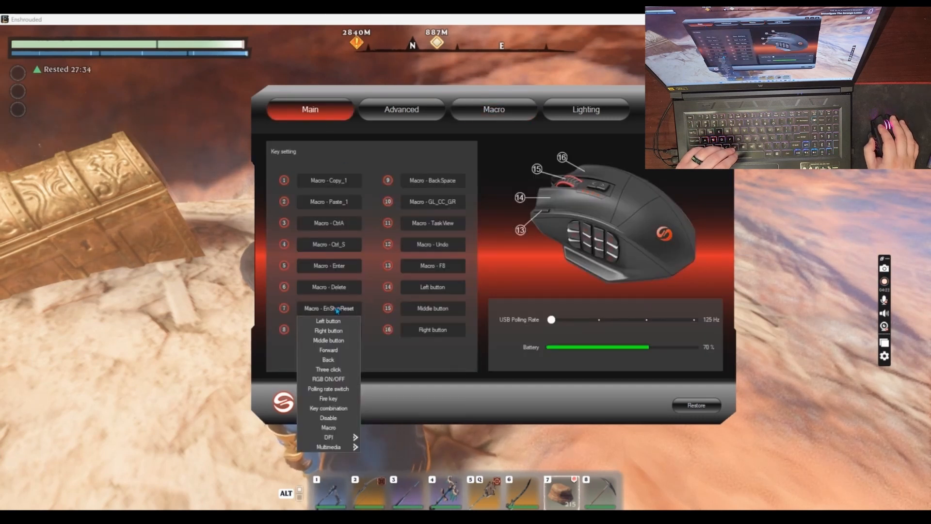
click(341, 430)
scroll(456, 271, down, 5)
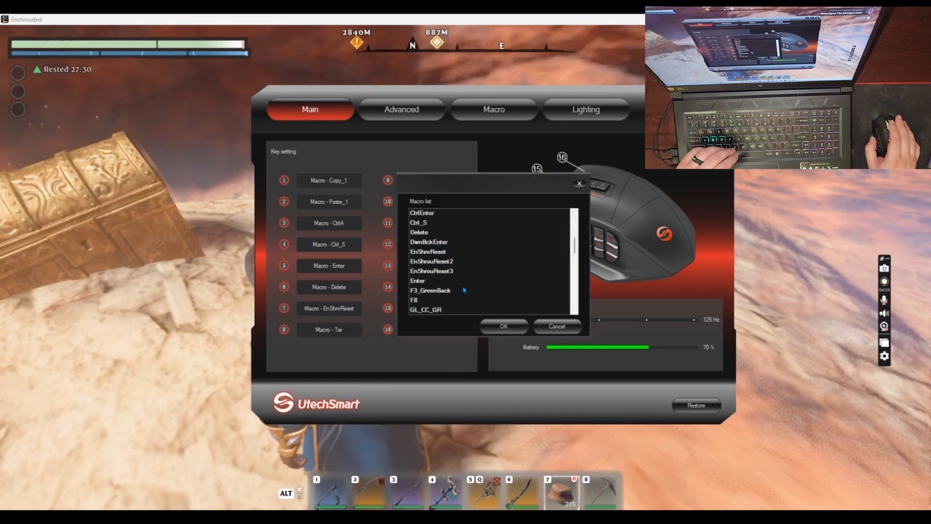
click(433, 272)
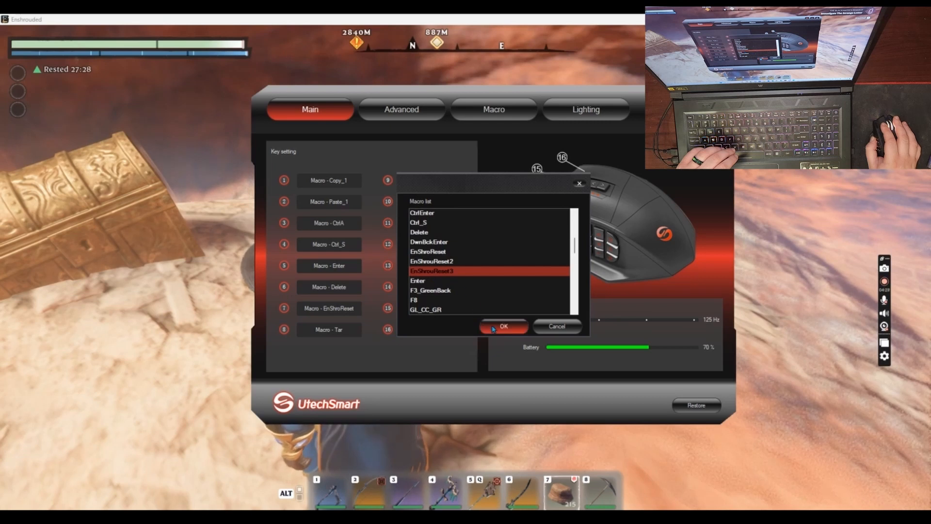
click(495, 329)
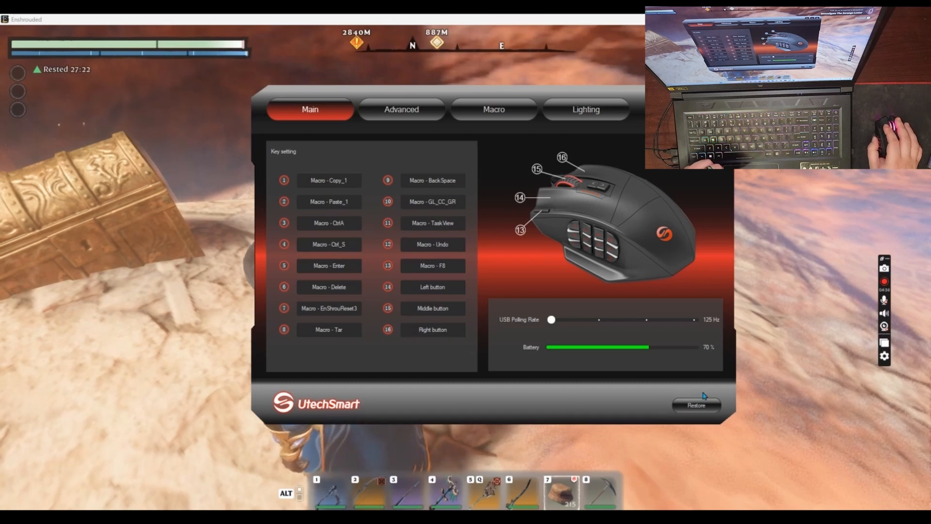
Switch to Enshrouded and leave the current world for the main menu
click(702, 95)
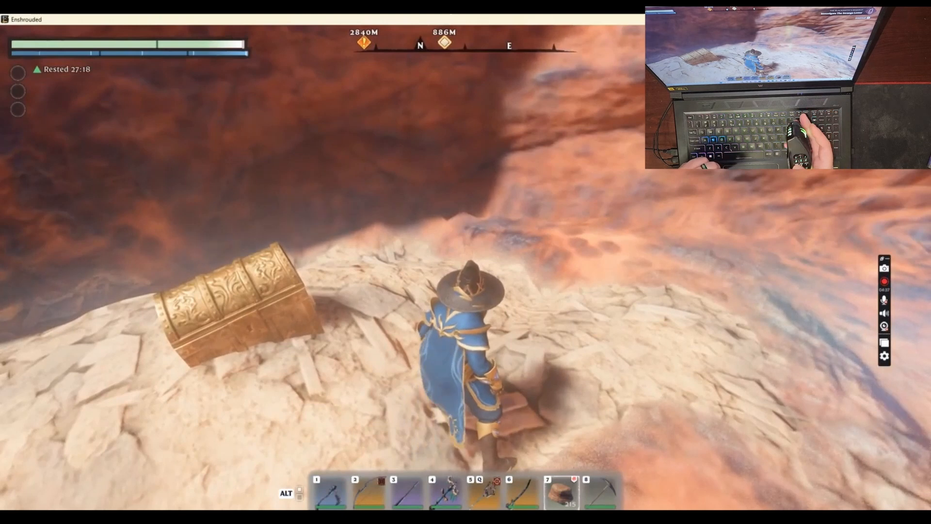
key(Escape)
key(Up)
key(Up)
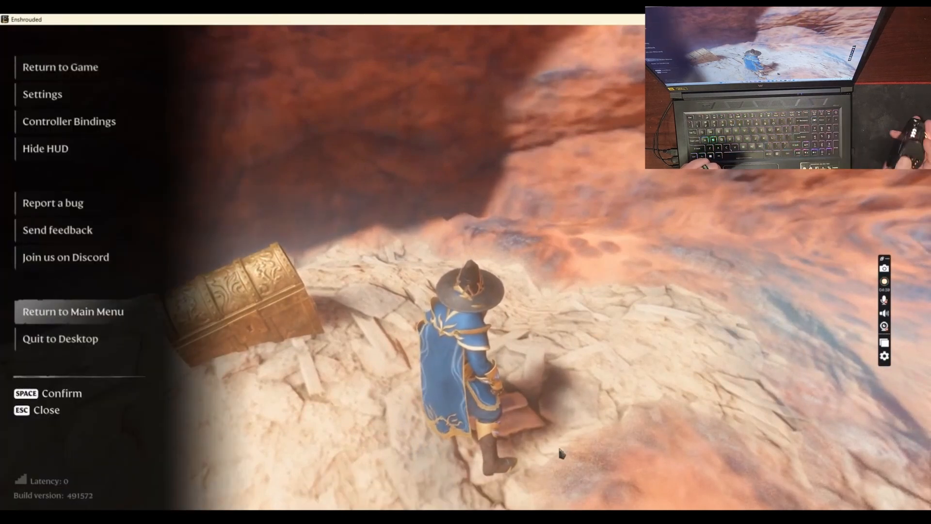
key(space)
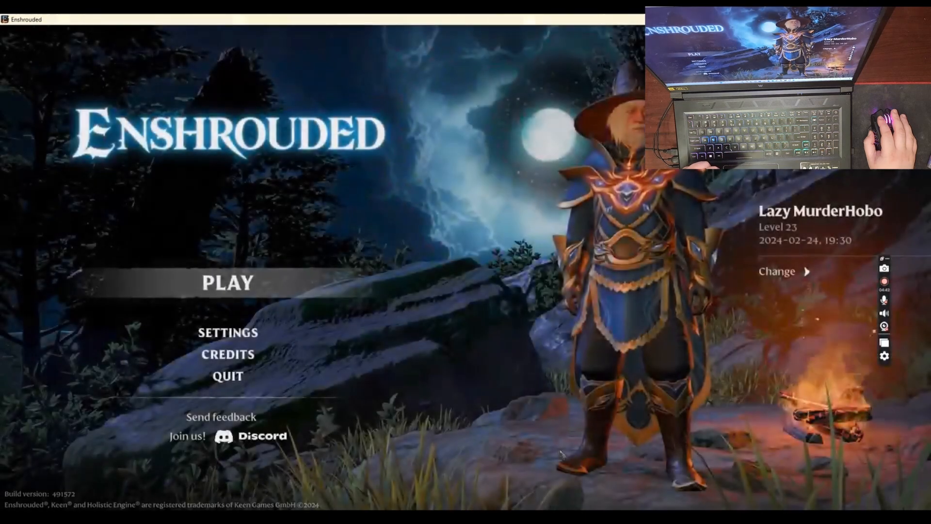
Start hosting the First World savegame as a public game from the main menu
key(space)
key(space)
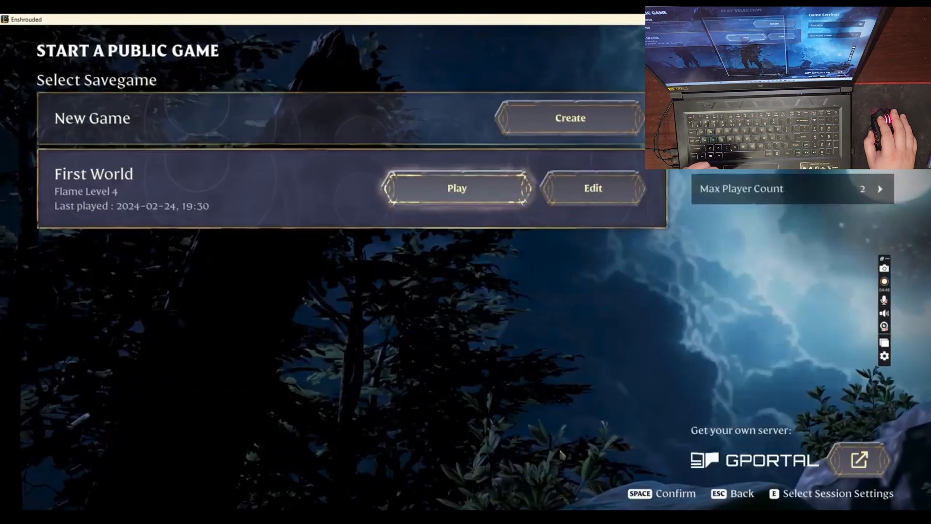
key(space)
key(Right)
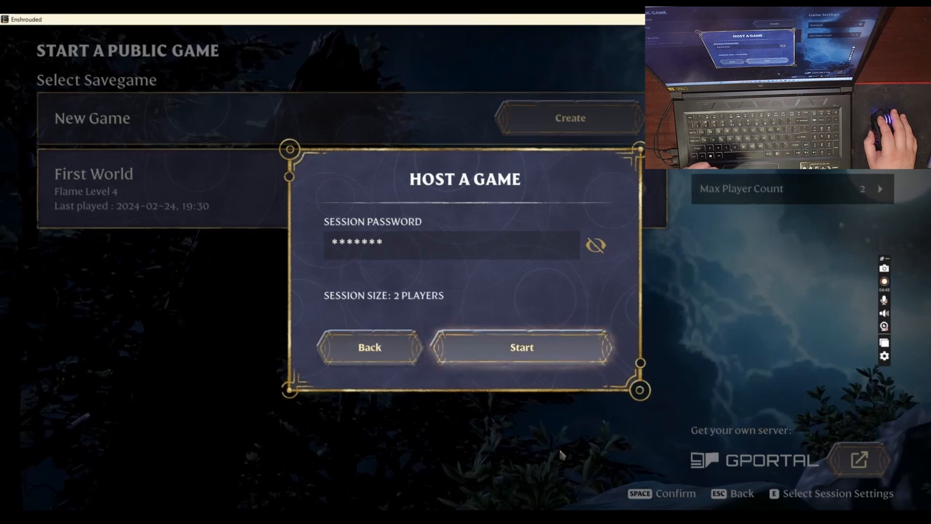
key(space)
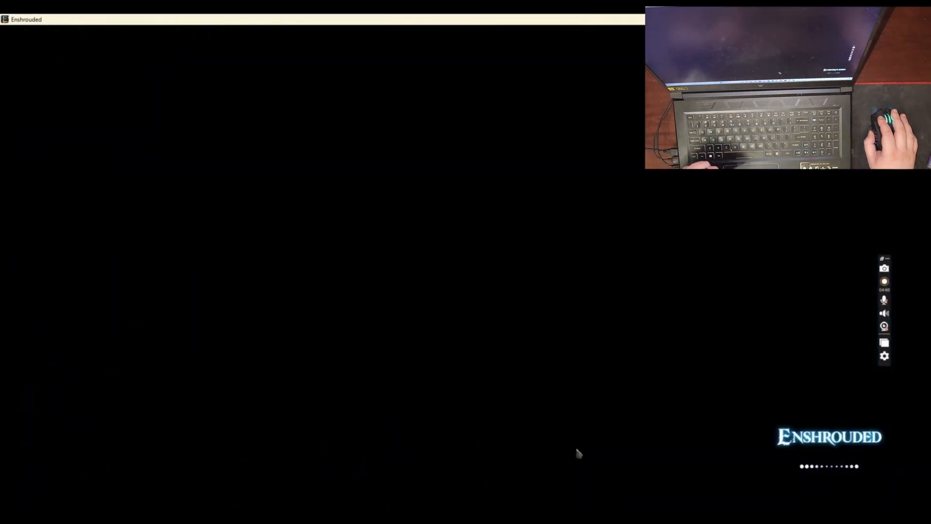
Switch to the UtechSmart mouse software and view the start of the EnShrouReset3 macro's key list
click(659, 518)
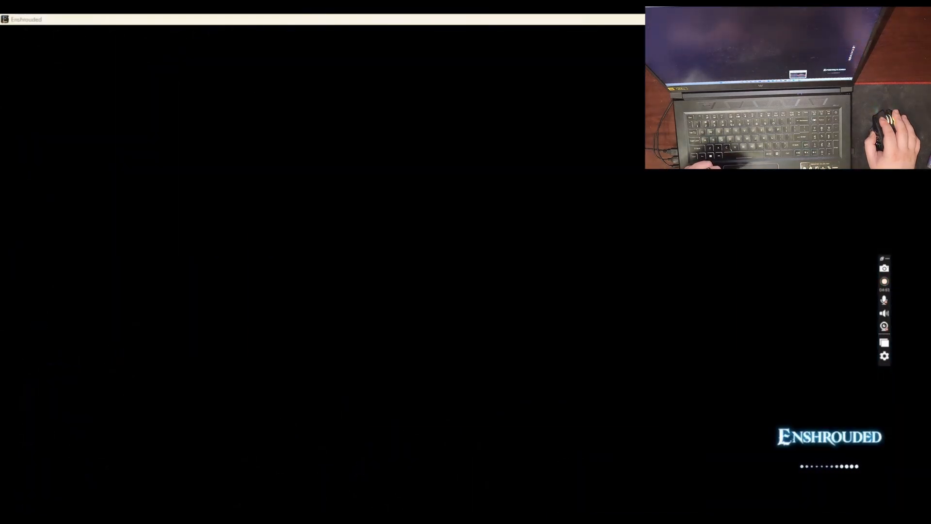
click(481, 113)
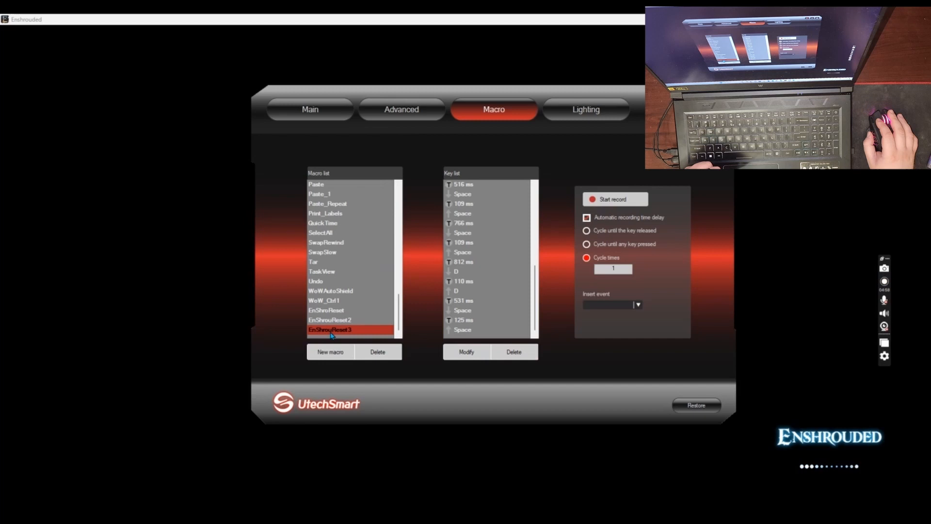
scroll(531, 258, up, 8)
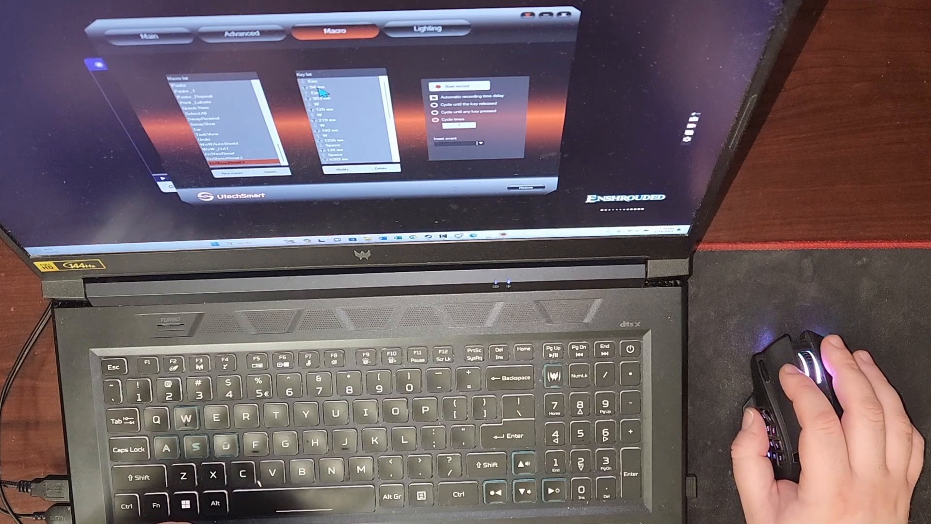
click(118, 91)
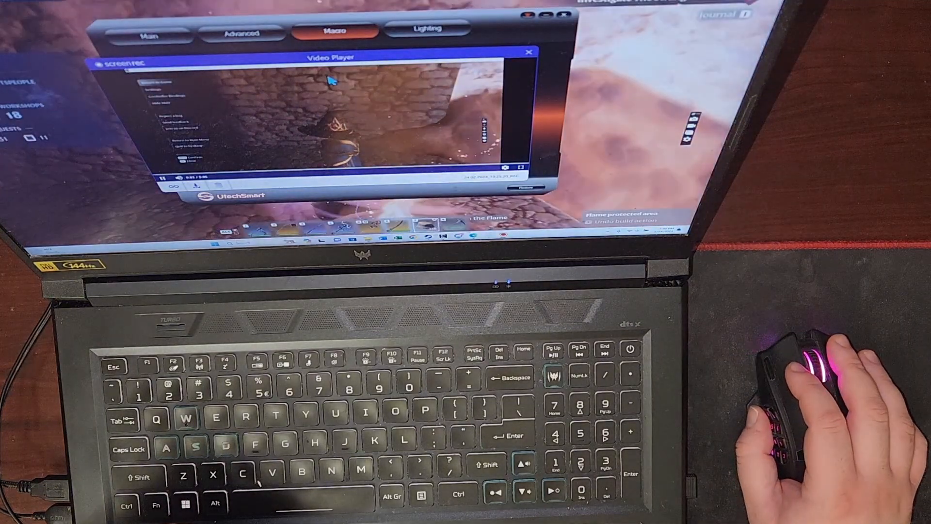
drag(422, 59, 196, 112)
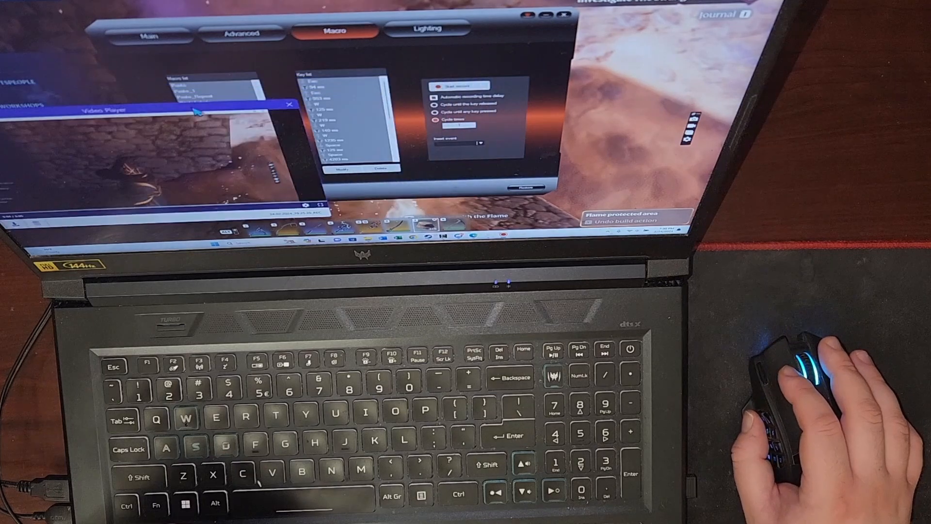
click(415, 62)
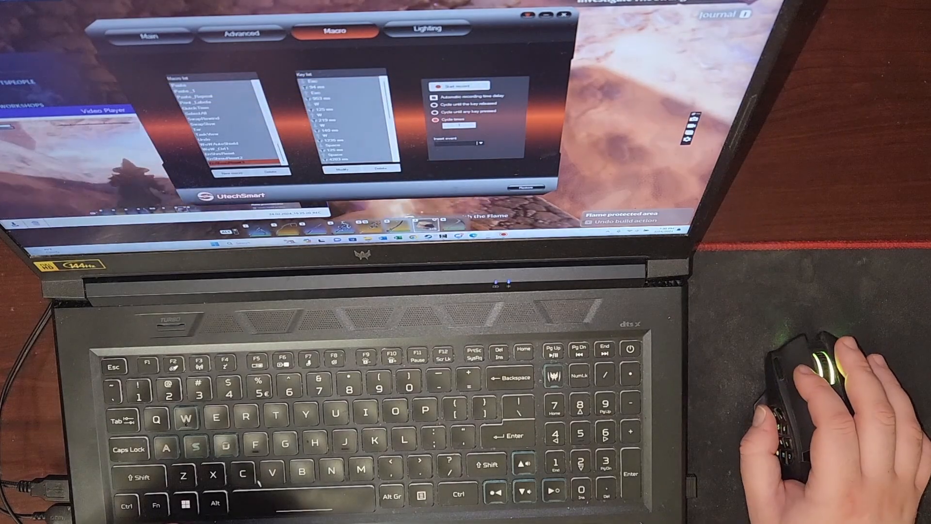
click(694, 120)
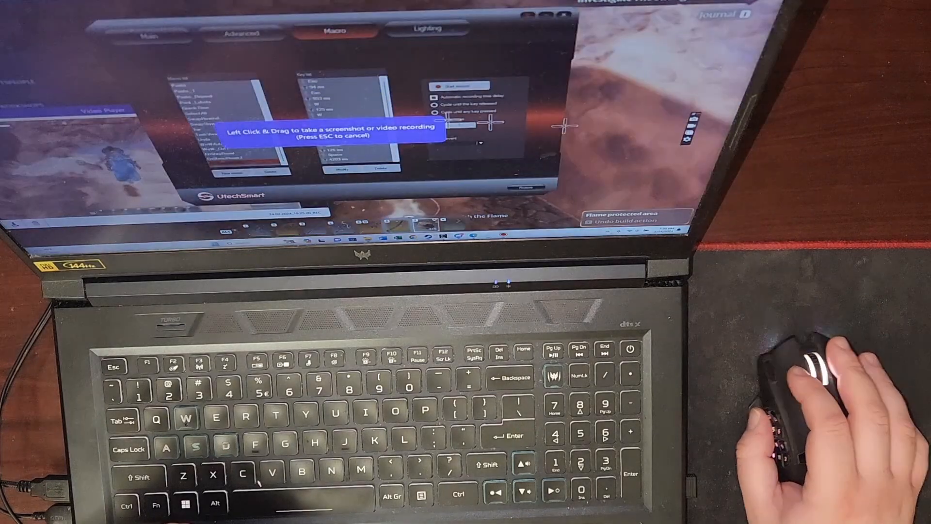
click(548, 126)
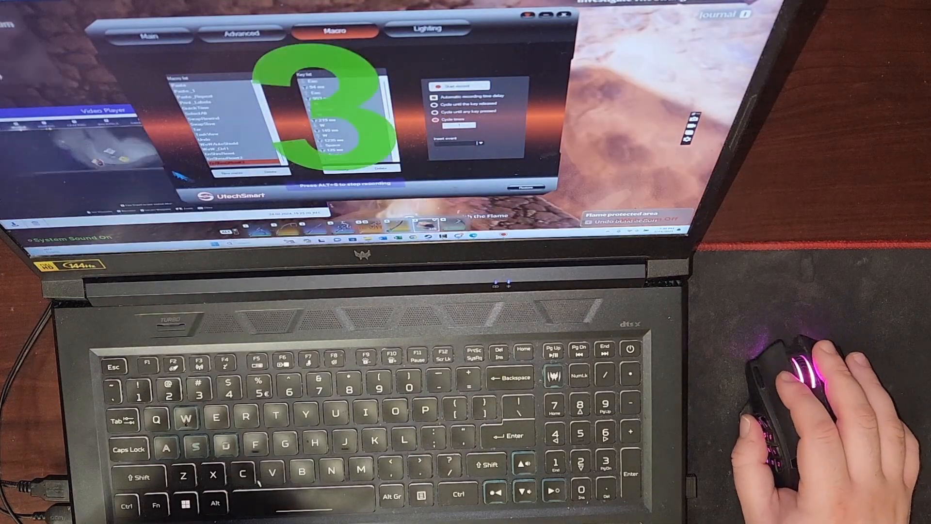
click(625, 146)
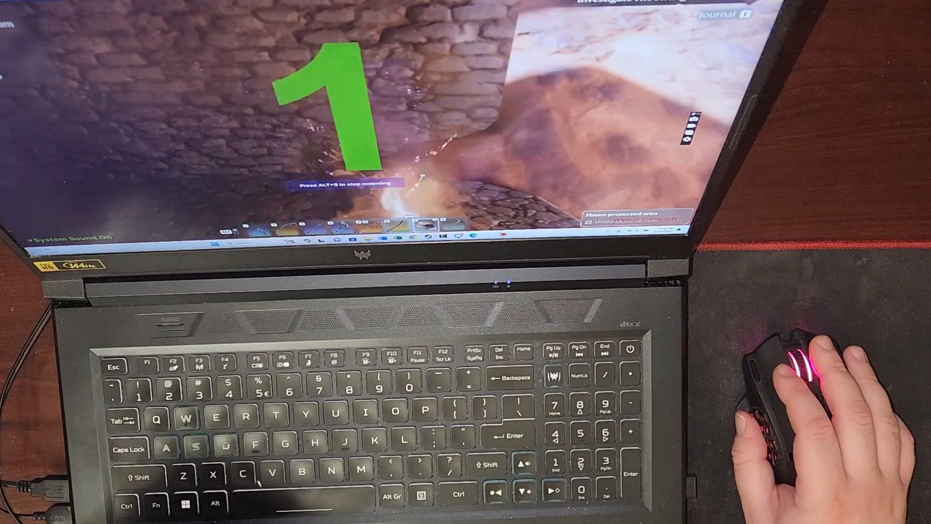
Switch to the UtechSmart mouse software and enter 50 ms as the delay between pressing and releasing Esc in EnShrouReset3
key(alt+Tab)
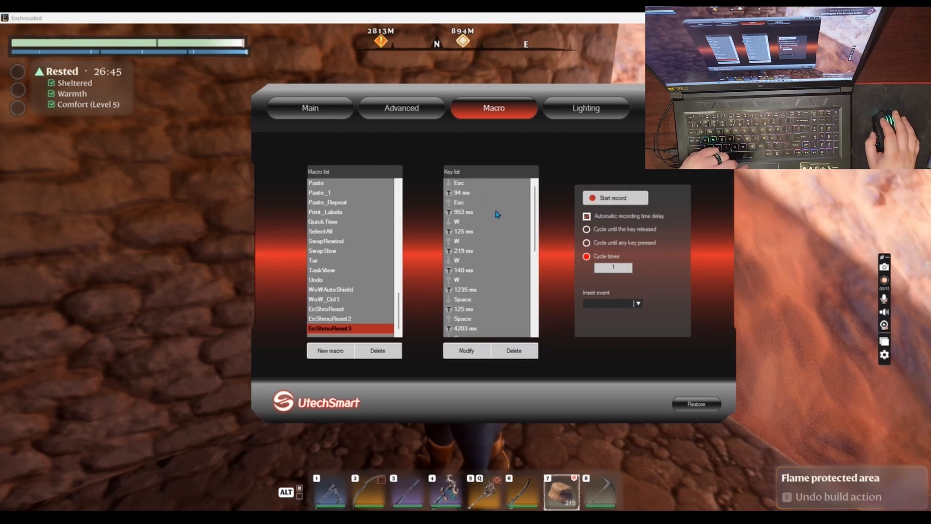
click(446, 194)
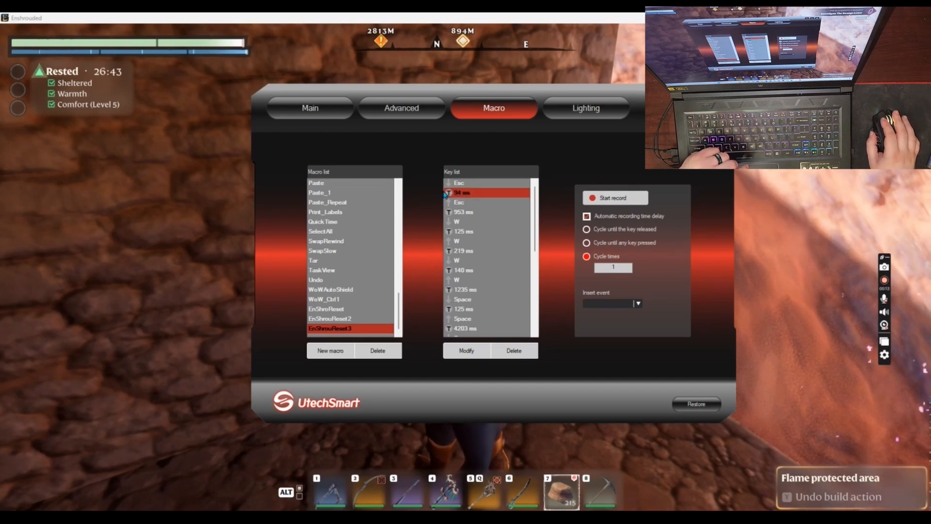
double_click(469, 197)
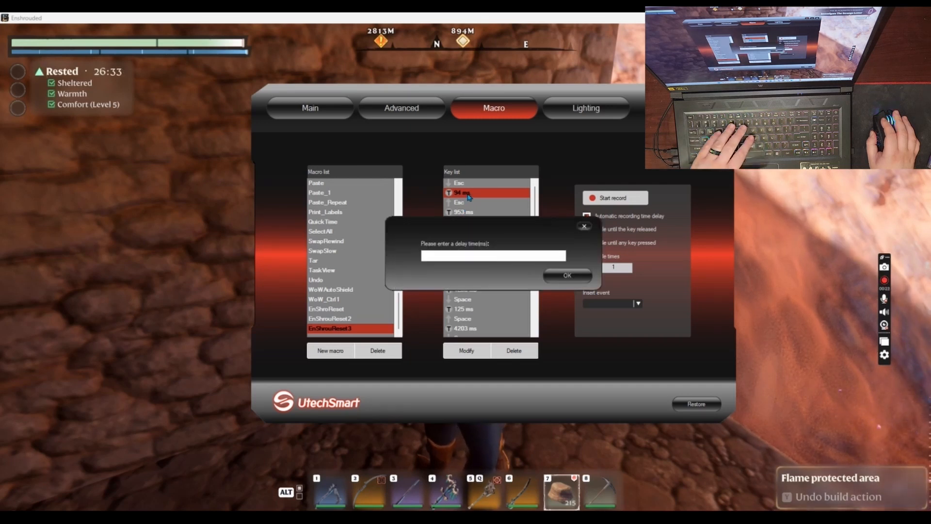
text(55)
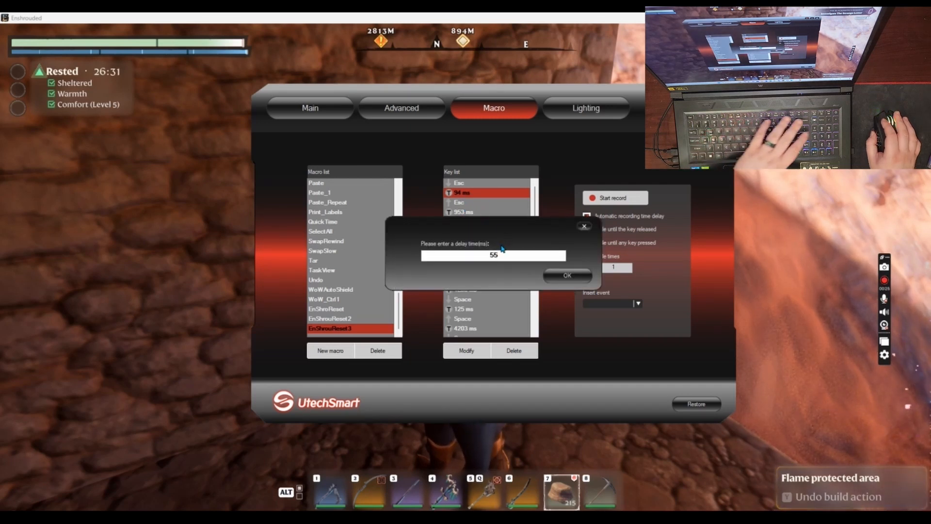
key(BackSpace)
text(0)
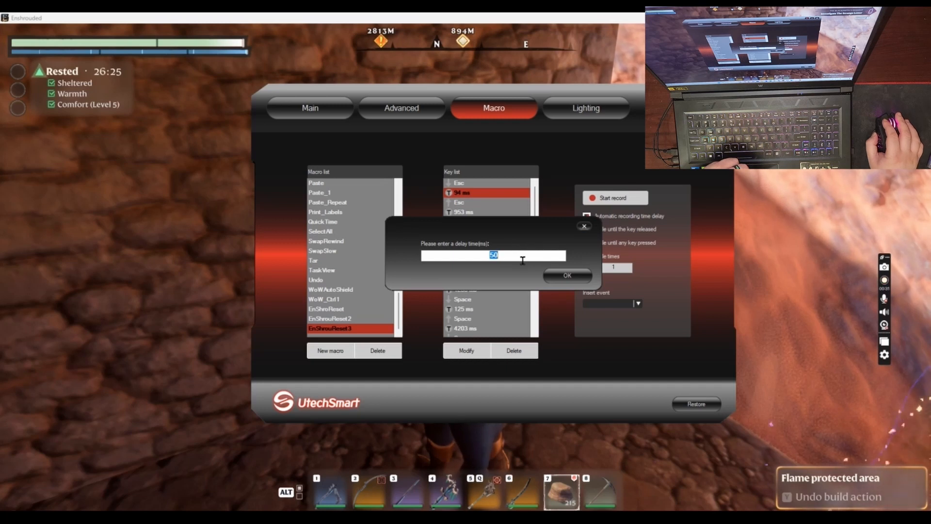
Bring up the Screenrec video player window and move it clear of the macro editor
key(alt+Tab)
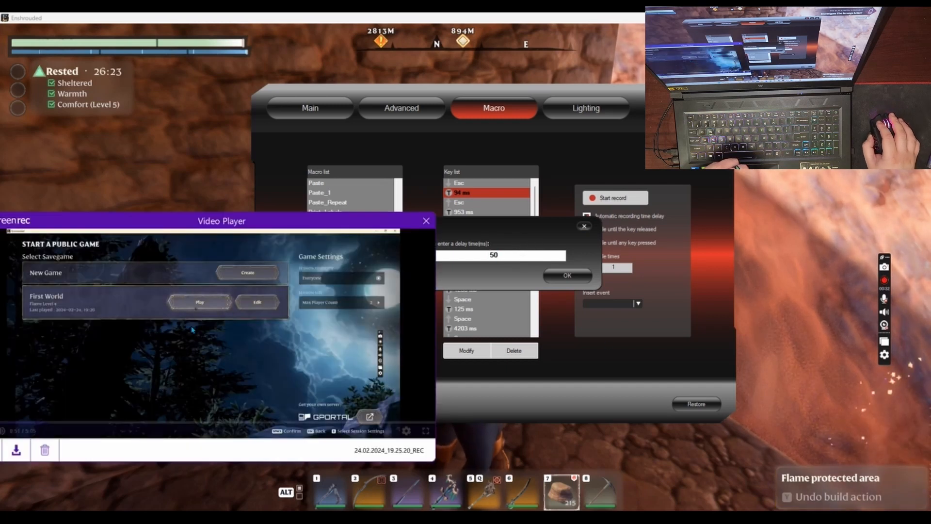
key(alt+Tab)
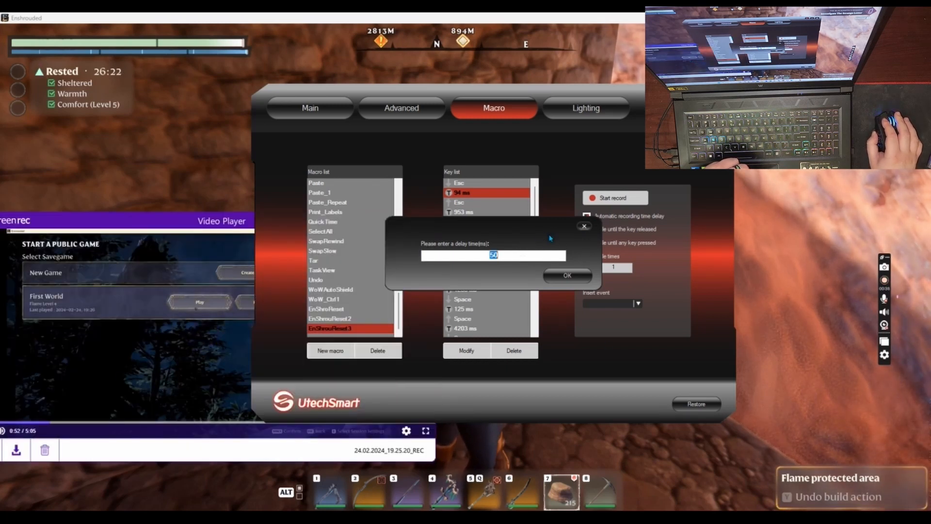
key(alt+Tab)
drag(334, 222, 81, 484)
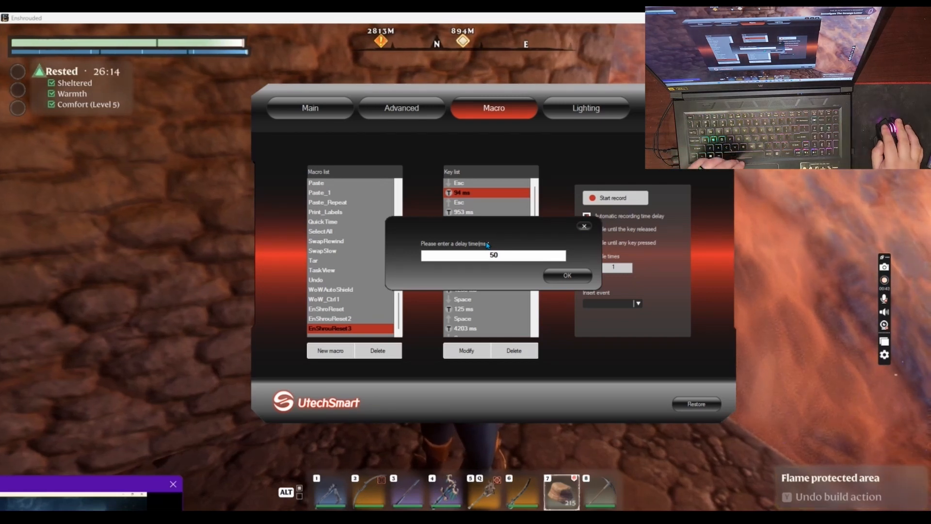
Re-enter 50 ms for the Esc hold delay and apply it to the macro
double_click(518, 257)
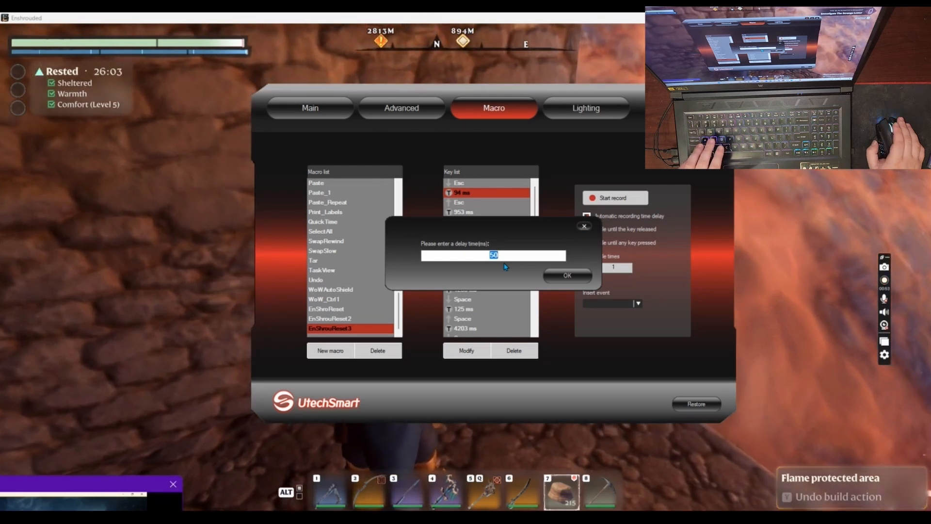
text(50)
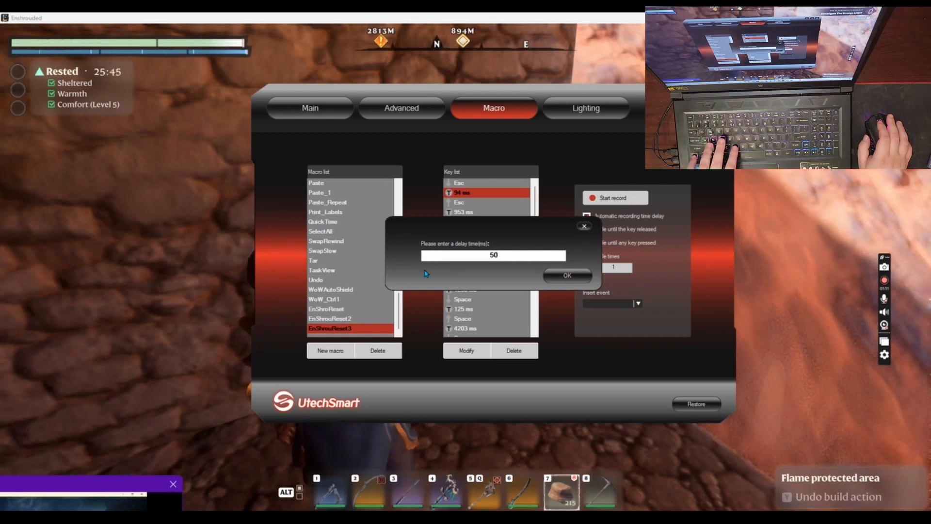
click(567, 275)
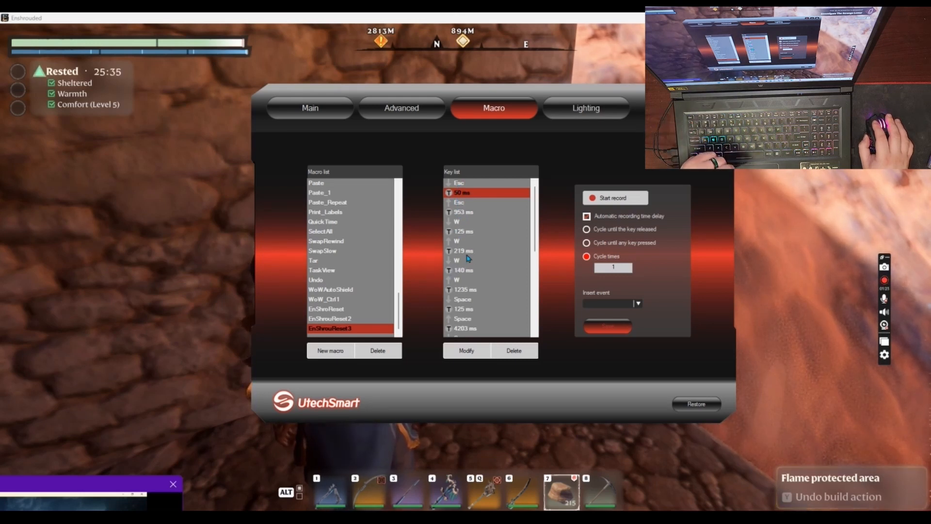
Set the hold delays of both W key presses in the macro to 50 ms
double_click(469, 232)
text(50)
click(560, 274)
click(471, 271)
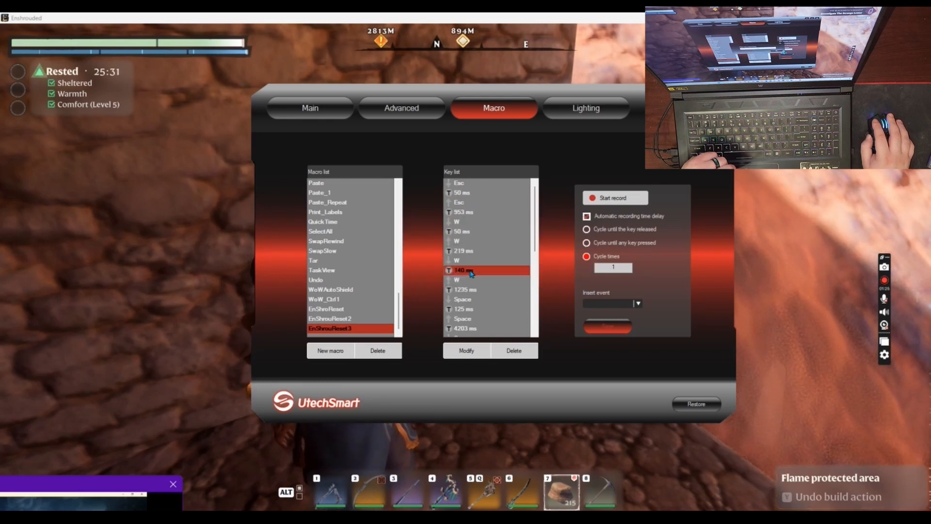
double_click(472, 271)
text(50)
click(566, 275)
Set the hold delays of the first and second Space presses to 50 ms
double_click(481, 310)
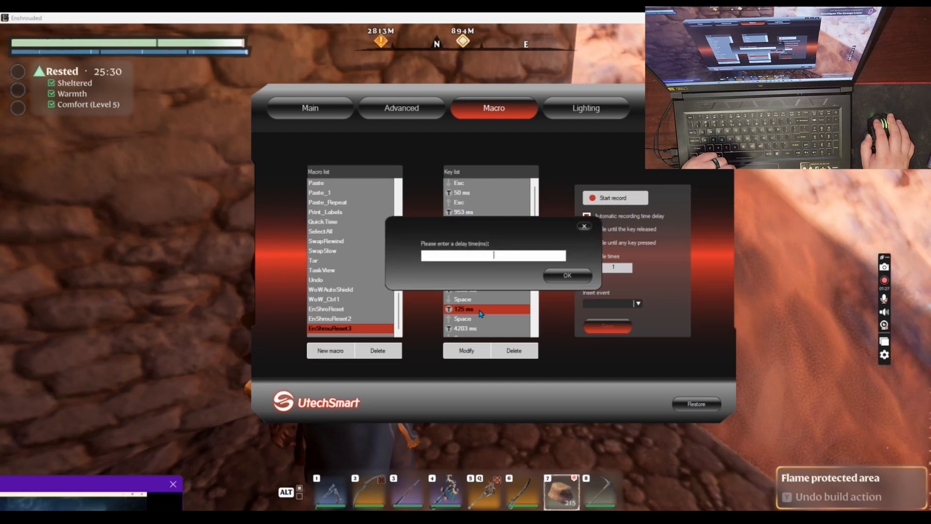
text(50)
click(567, 275)
scroll(490, 300, down, 1)
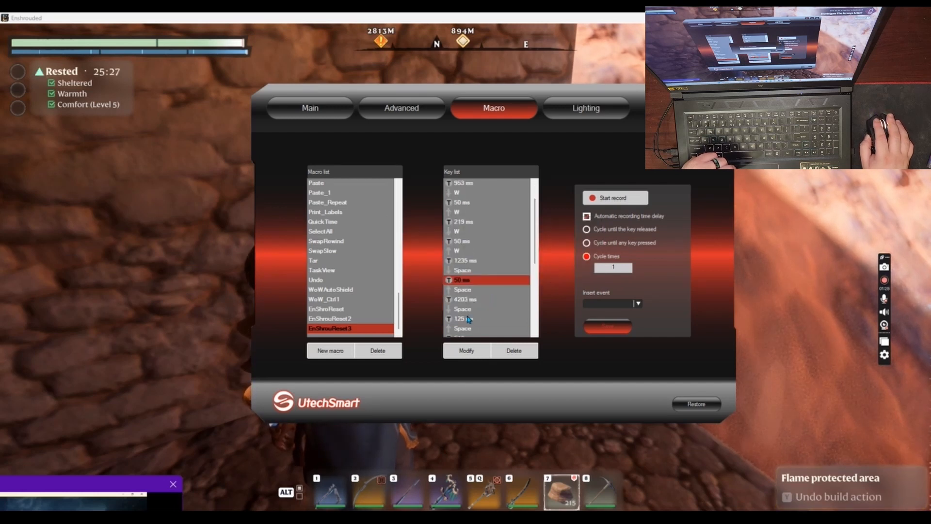
double_click(469, 319)
text(50)
key(Return)
Set the hold delays of the third and fourth Space presses to 50 ms
scroll(461, 311, down, 2)
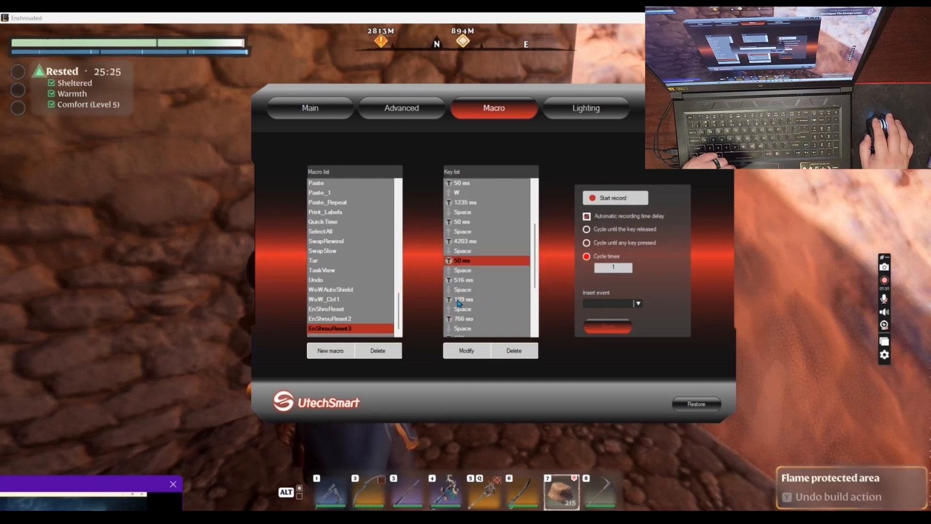
double_click(459, 301)
text(50)
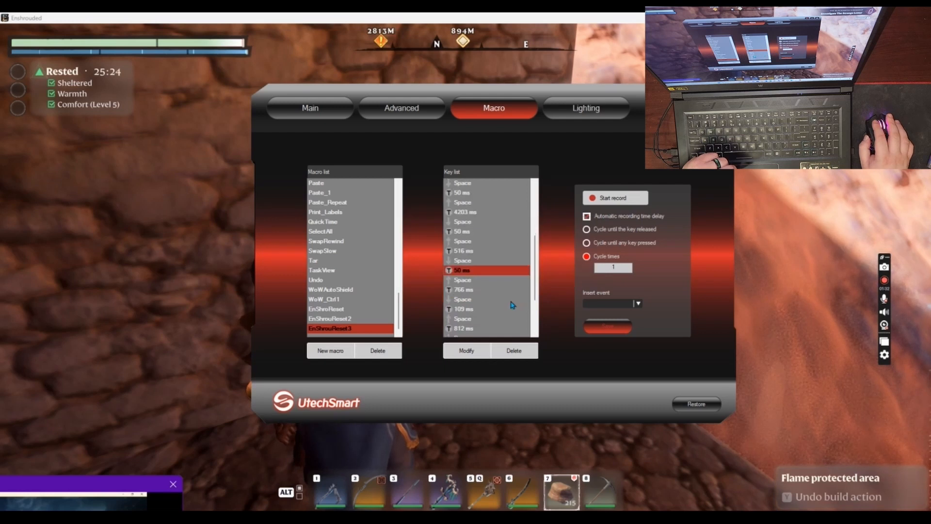
double_click(469, 309)
text(50)
click(546, 278)
Set the hold delays of the D press and the final Space press to 50 ms
scroll(483, 289, down, 1)
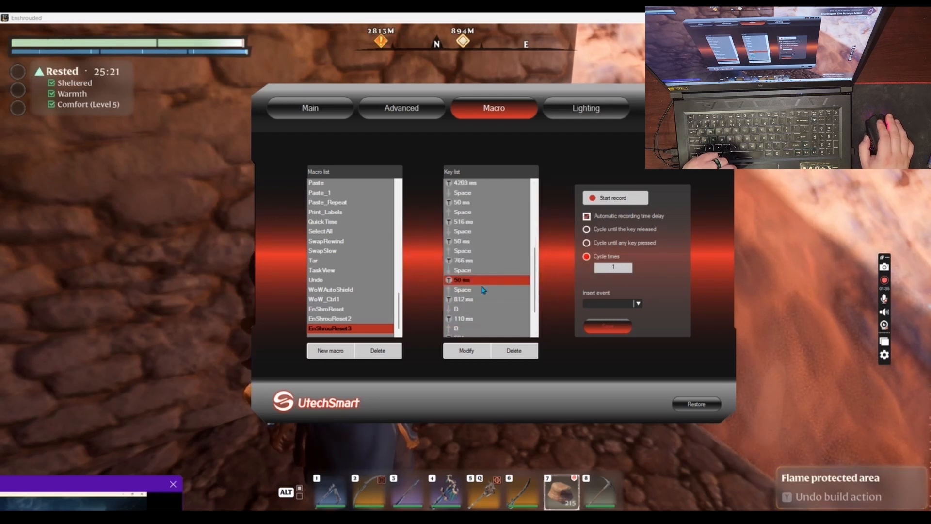
scroll(461, 310, down, 1)
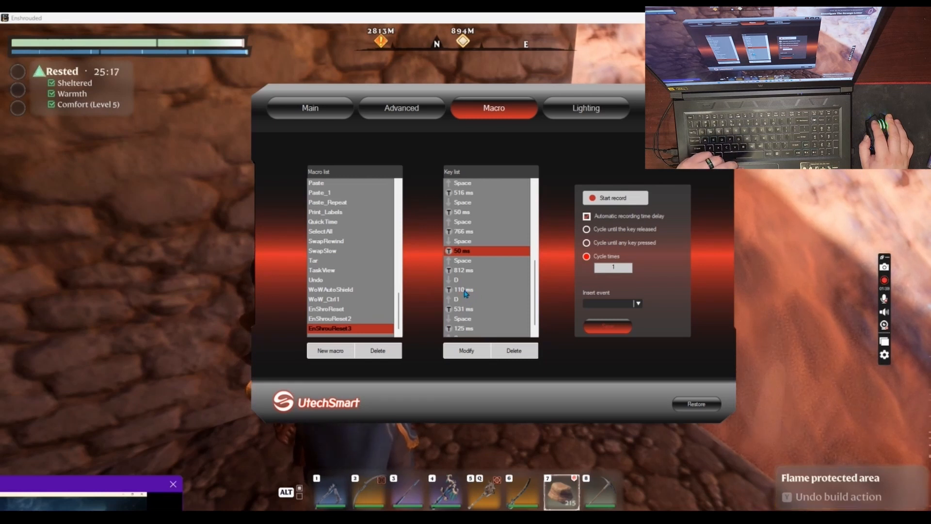
double_click(466, 292)
click(554, 276)
scroll(496, 300, down, 1)
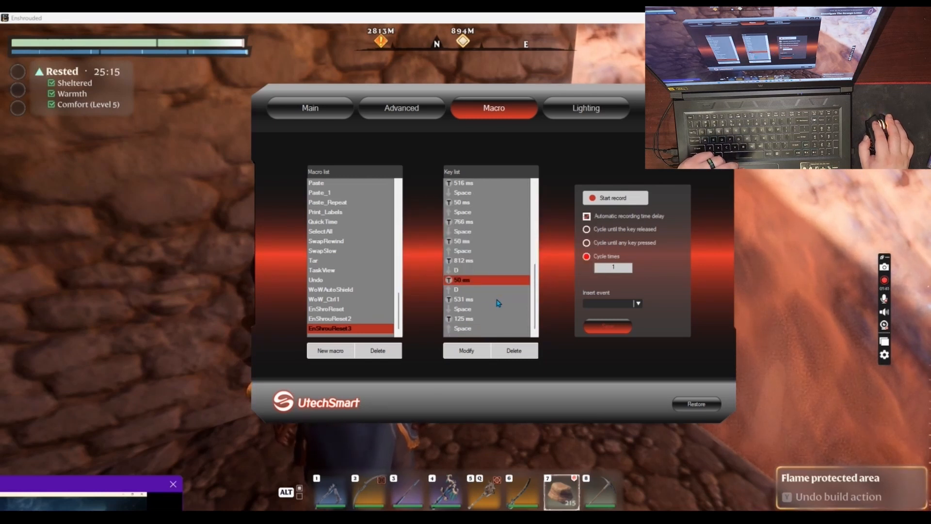
double_click(471, 319)
click(558, 278)
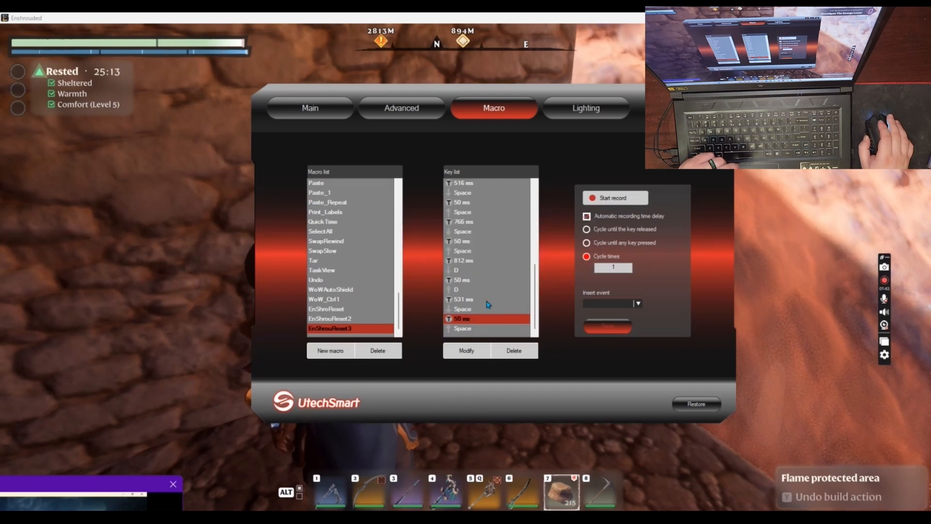
Set the delay after the Esc release and the delay between the two W presses to 275 ms
scroll(468, 326, up, 10)
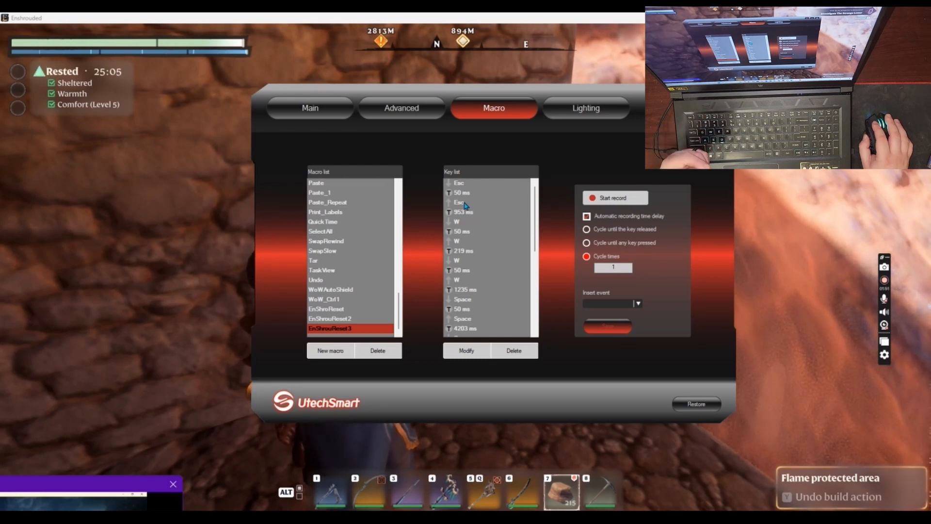
double_click(464, 212)
text(275)
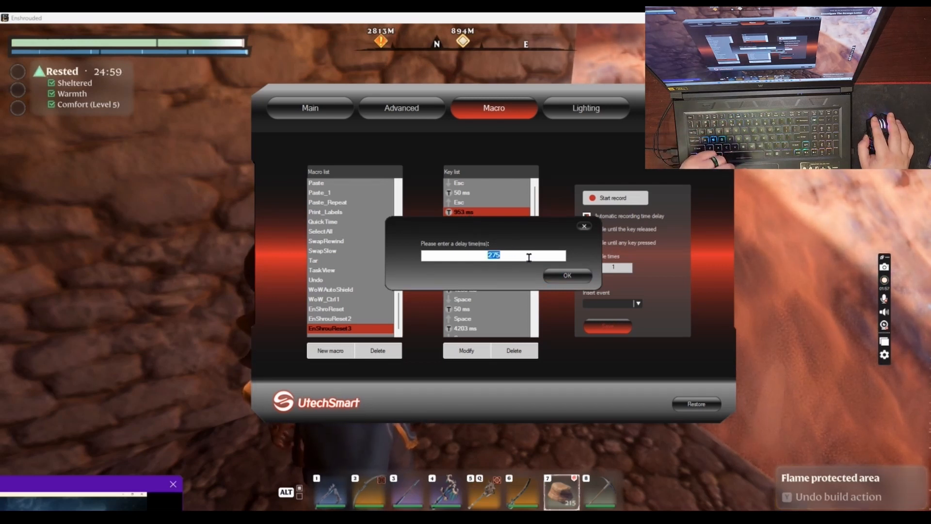
click(558, 280)
double_click(469, 252)
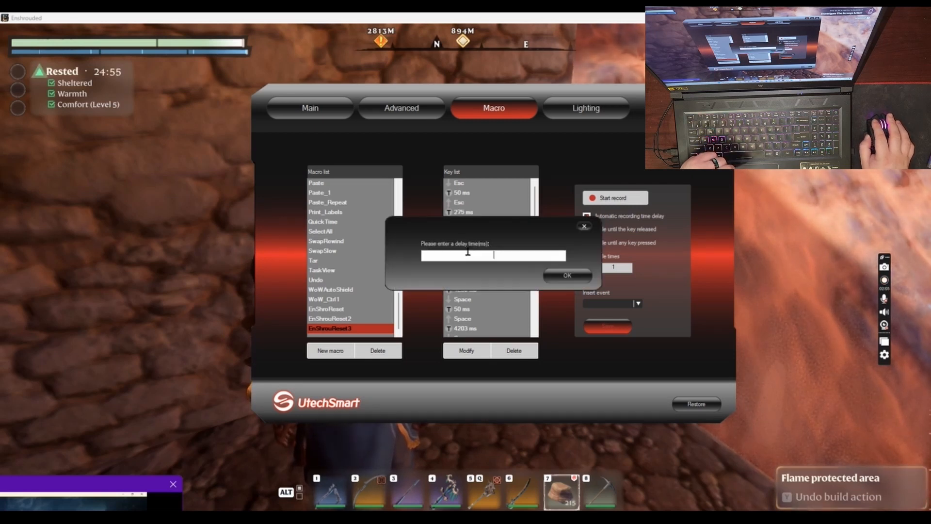
text(275)
click(558, 277)
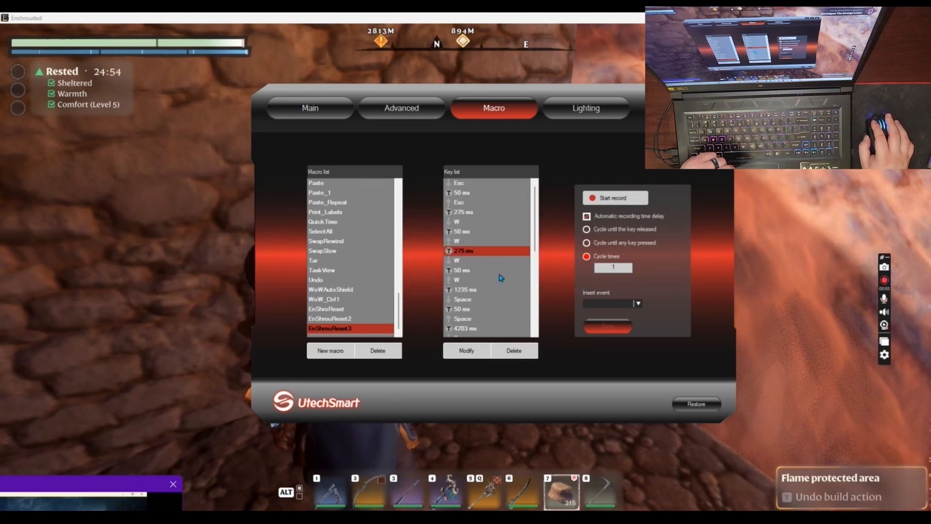
Examine the press, release and delay entries of the two W key presses in the key list
click(475, 274)
click(471, 281)
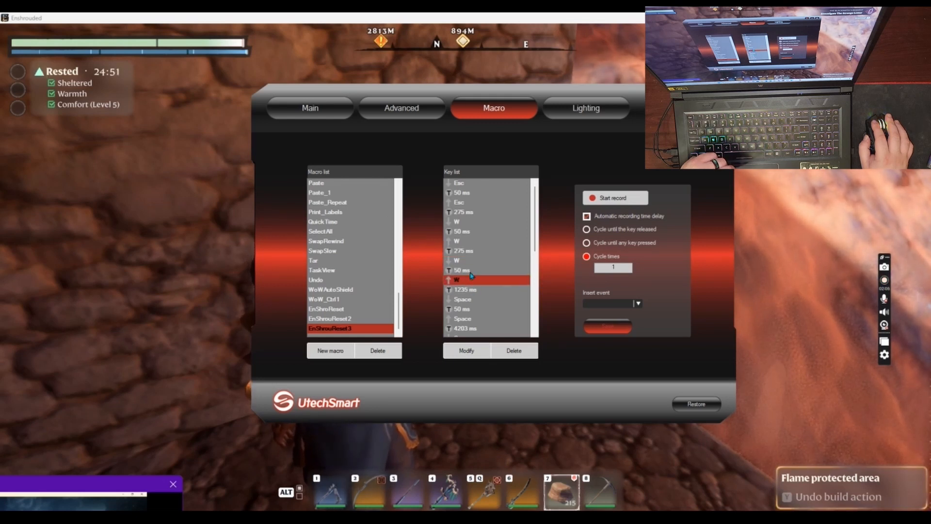
click(470, 271)
click(467, 252)
click(466, 242)
click(464, 223)
click(465, 244)
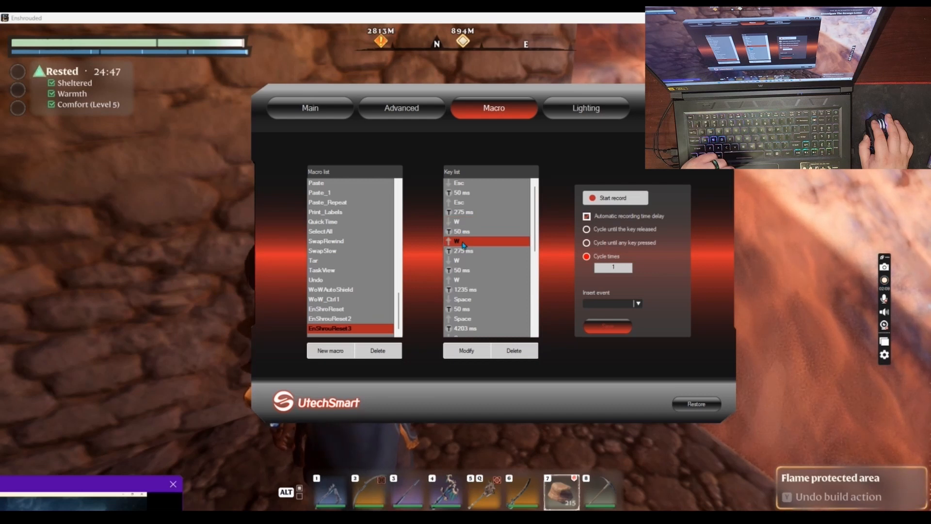
click(461, 251)
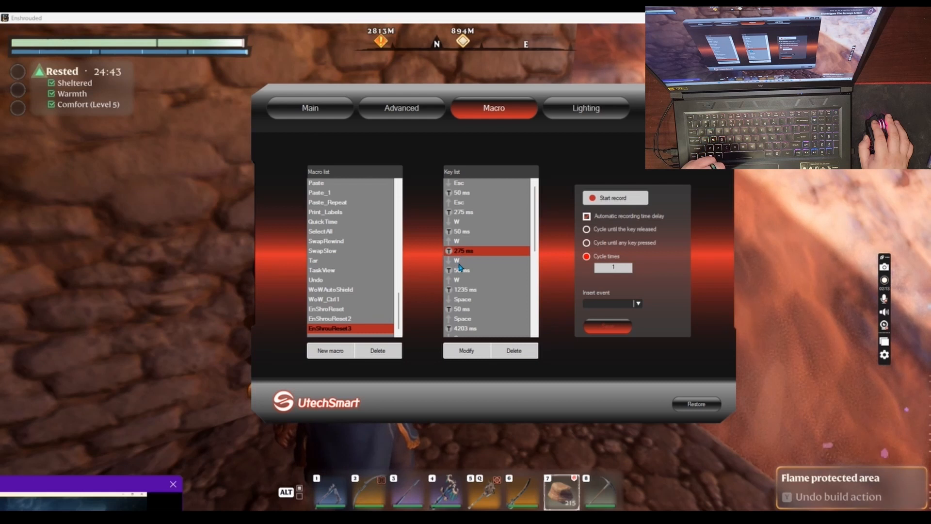
click(460, 261)
click(463, 280)
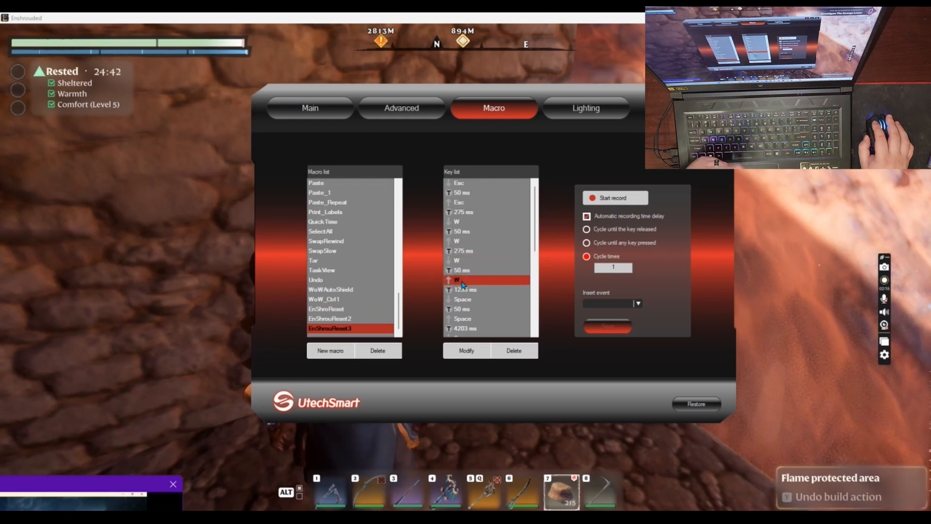
Set the delay between the second W release and the first Space press to 275 ms
double_click(473, 291)
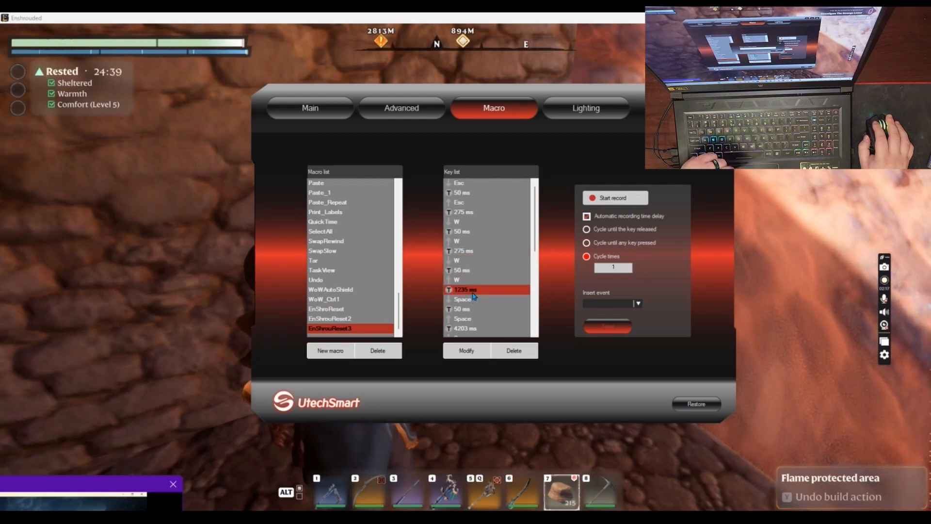
drag(514, 222, 506, 188)
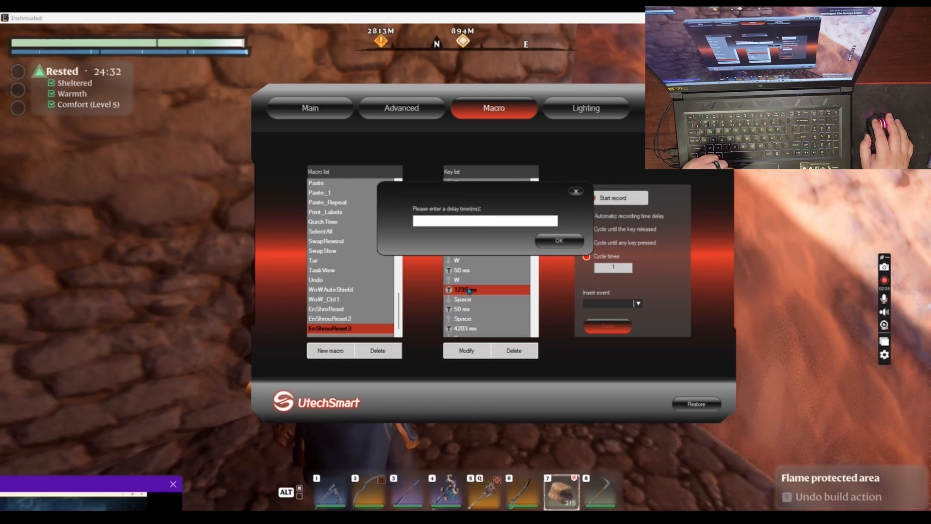
click(557, 240)
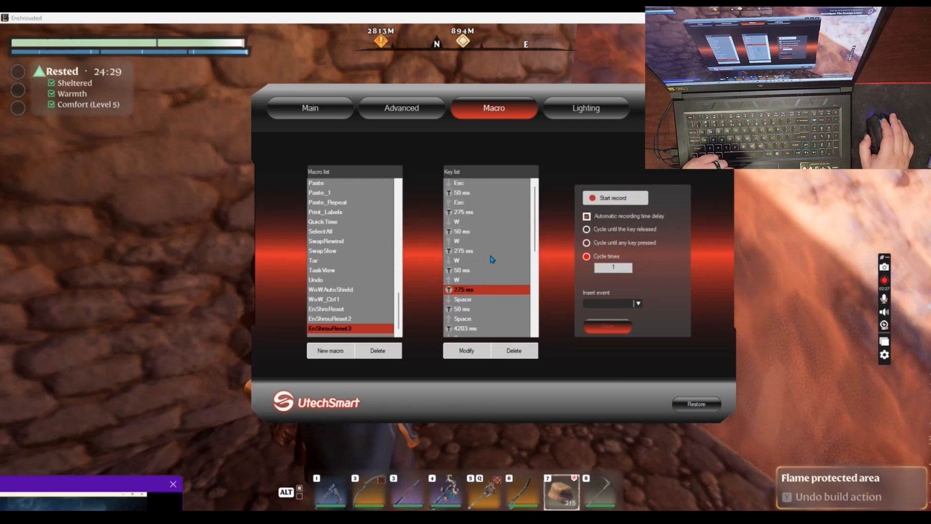
Set the long delay between the first and second Space presses to 2225 ms
scroll(493, 259, down, 2)
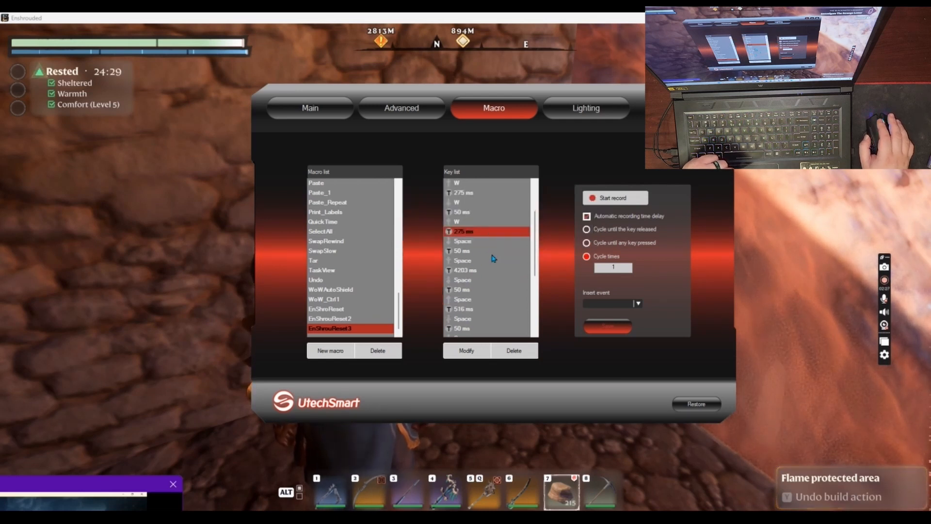
double_click(470, 274)
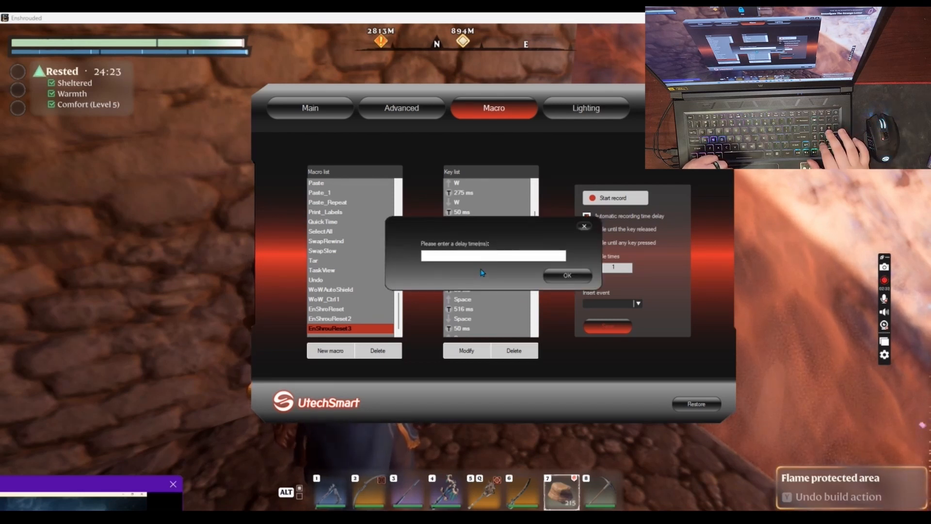
key(Num_Lock)
text(25)
key(BackSpace)
text(225)
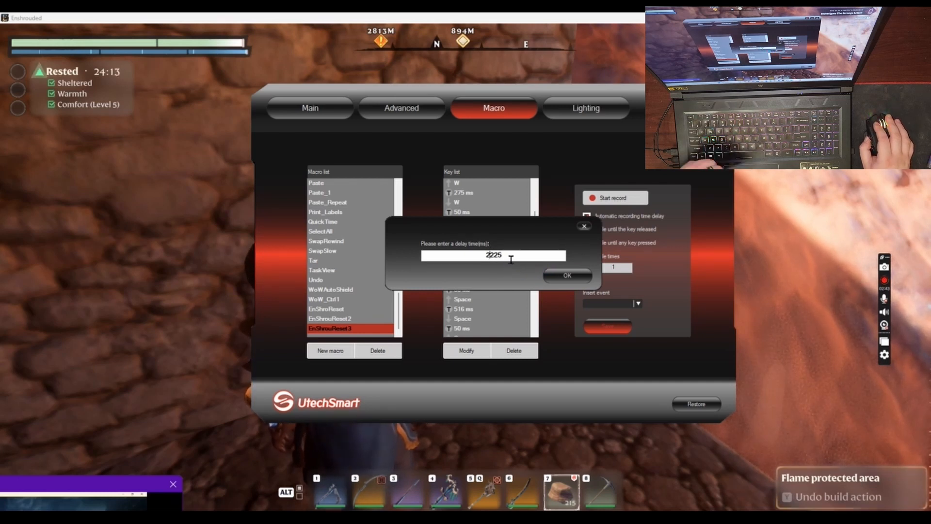
click(564, 274)
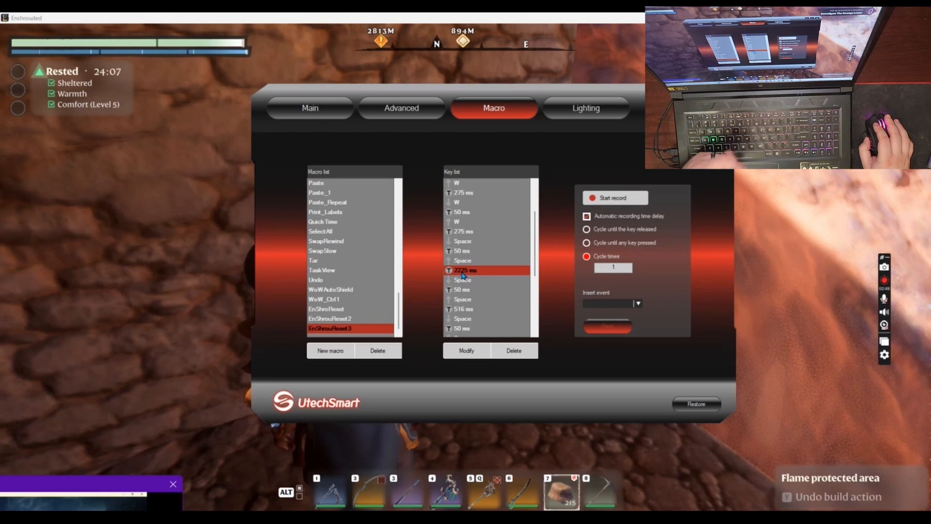
Set the delays between the second and third and between the third and fourth Space presses to 275 ms
click(472, 291)
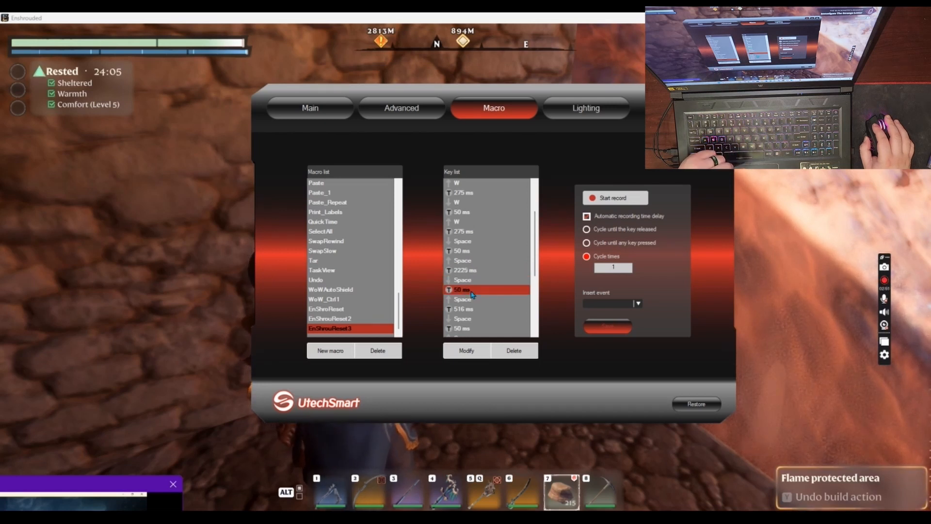
double_click(480, 309)
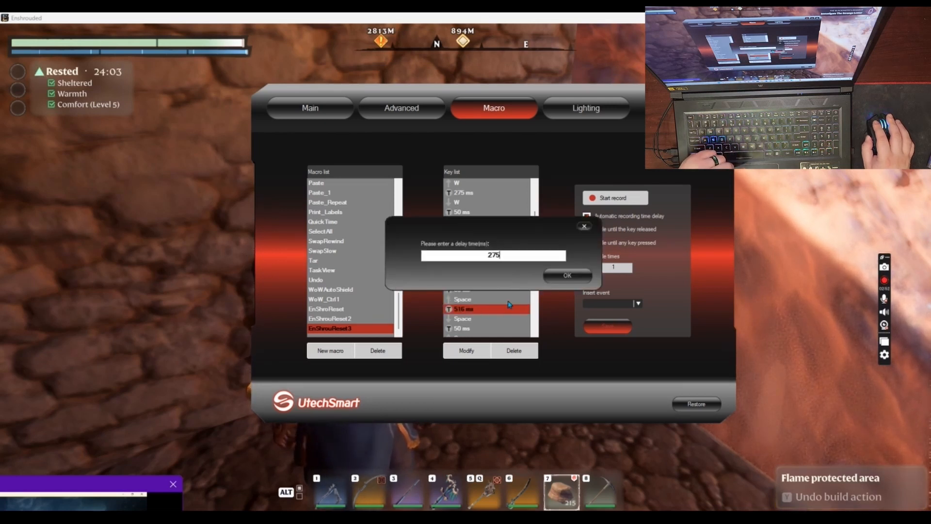
click(568, 276)
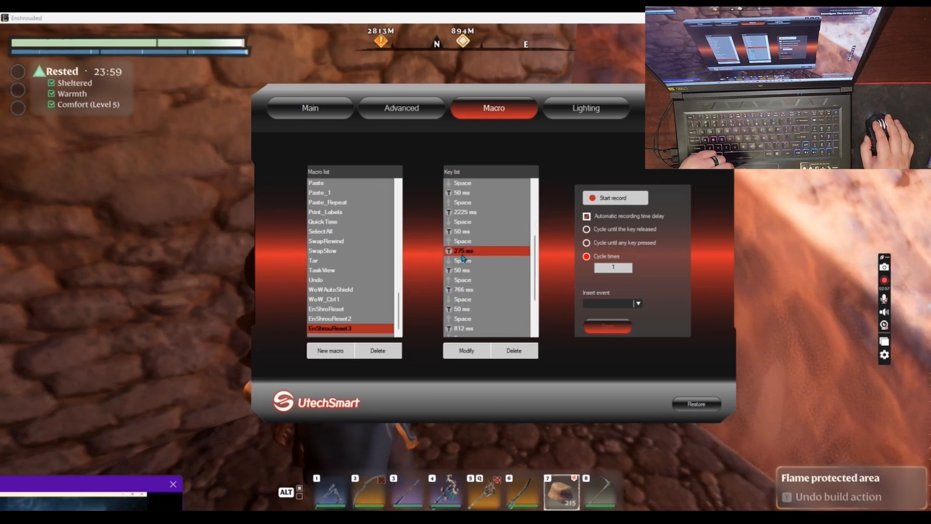
double_click(465, 291)
text(275)
click(548, 278)
scroll(479, 314, down, 1)
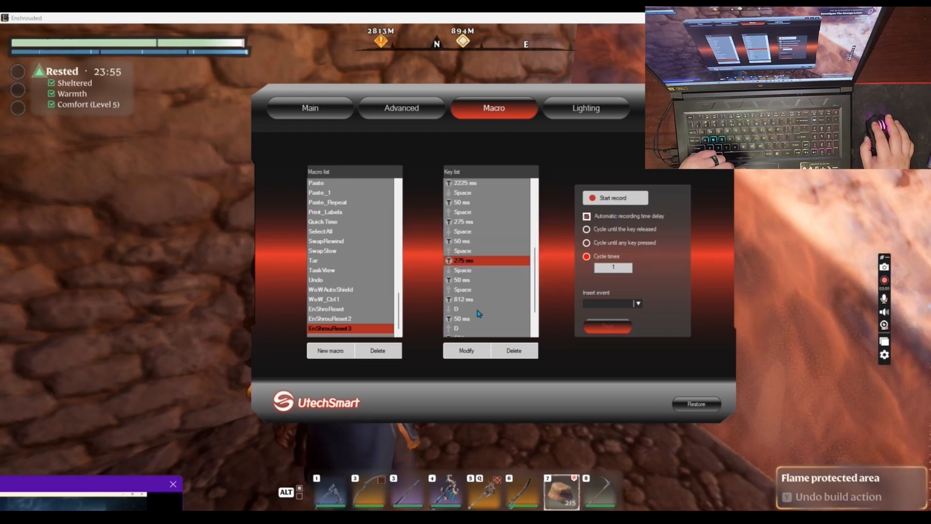
Set the delays directly before and after the D key press to 275 ms and apply the macro changes
double_click(475, 300)
text(275)
click(568, 276)
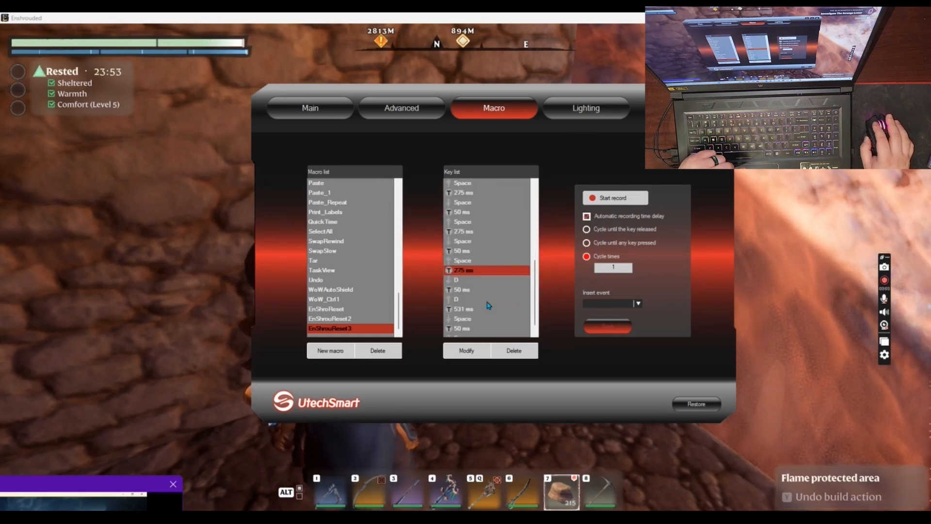
double_click(465, 299)
text(275)
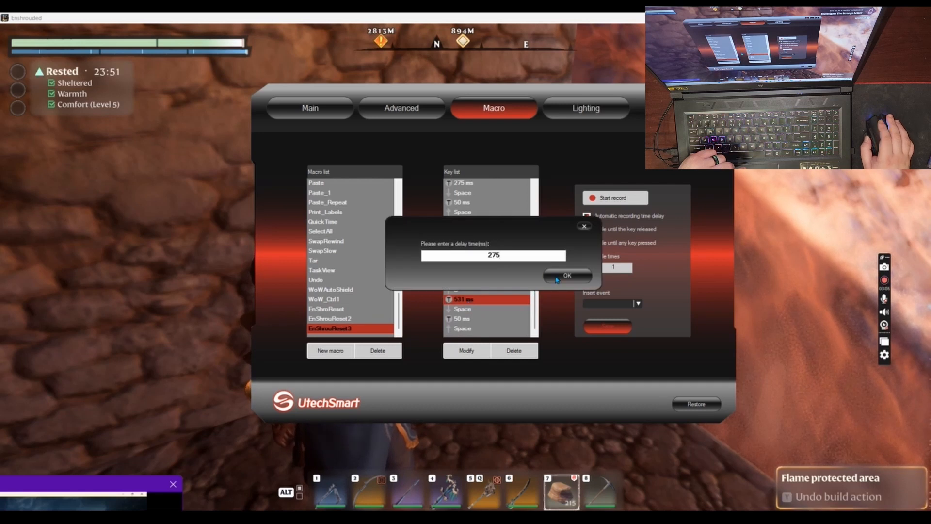
click(545, 280)
click(606, 327)
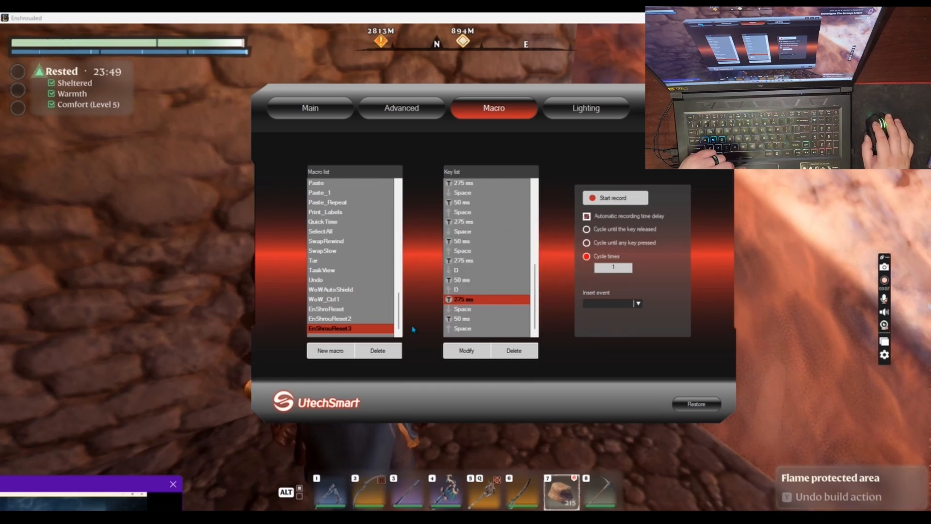
Check the mouse button assignments, then switch to Enshrouded and take everything from the golden chest outside the shelter
click(306, 107)
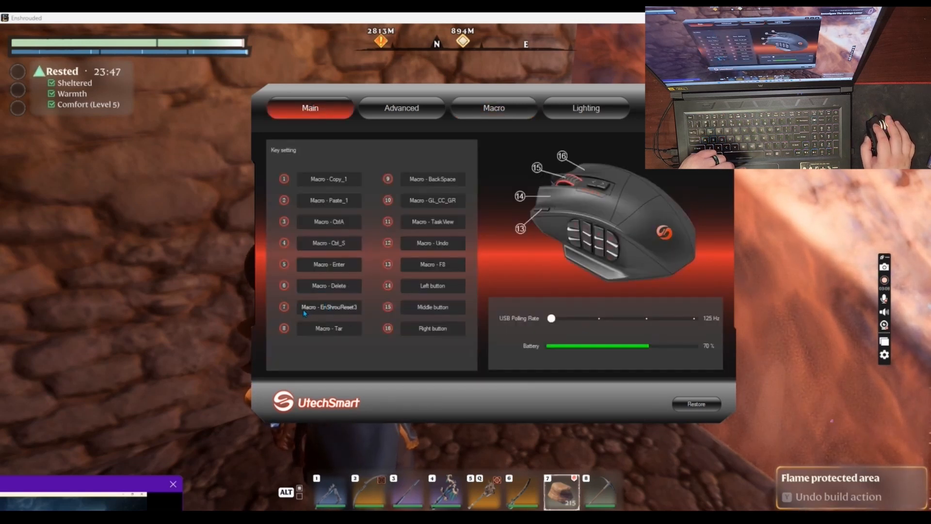
key(alt+Tab)
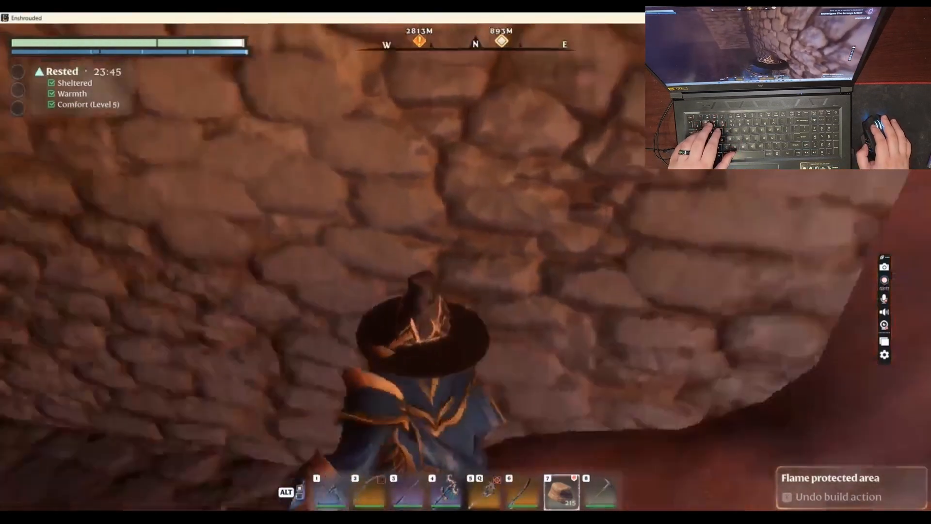
key(w)
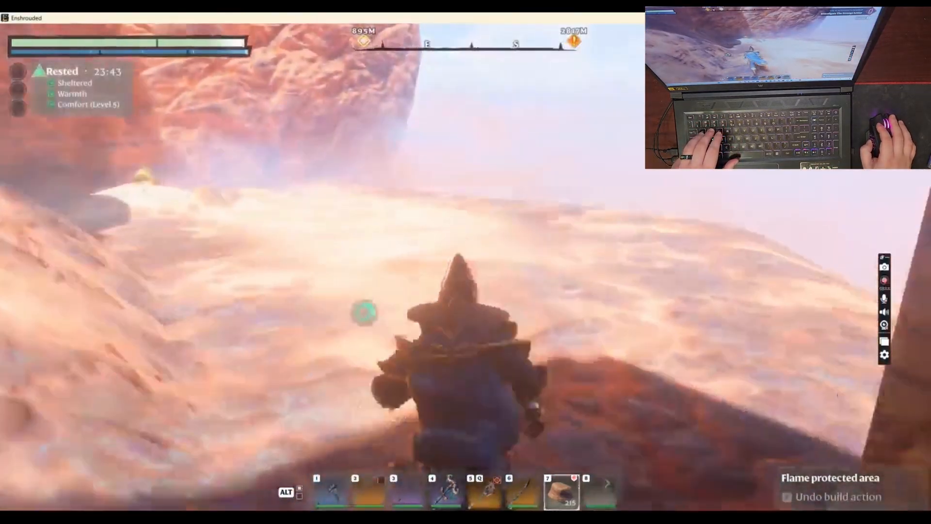
key(w)
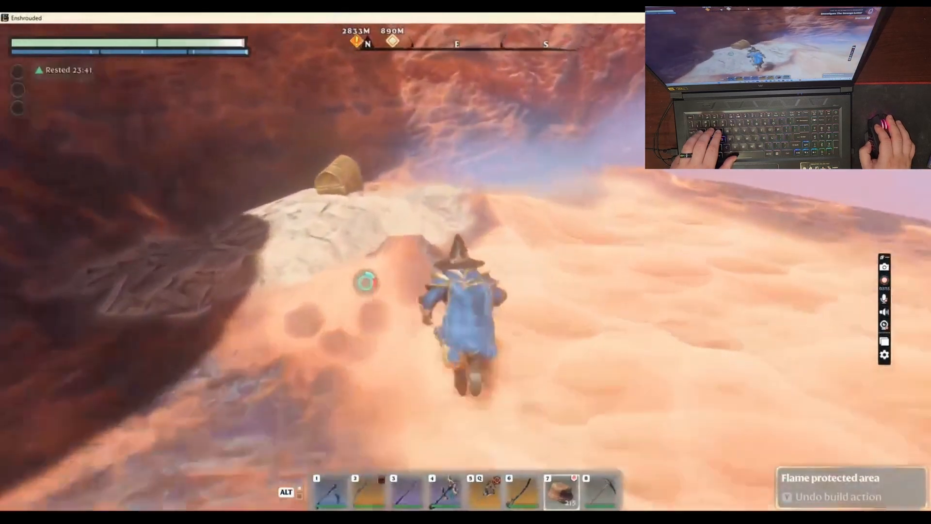
key(w)
key(e)
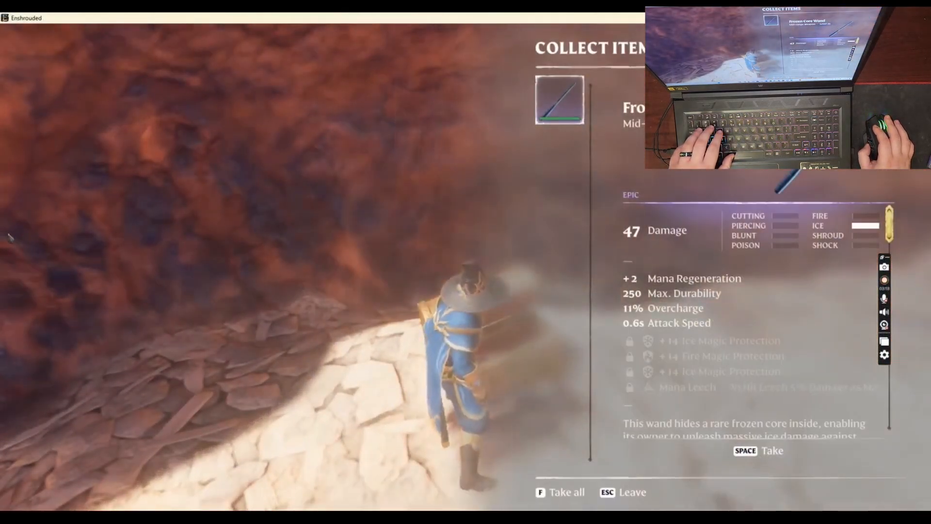
key(f)
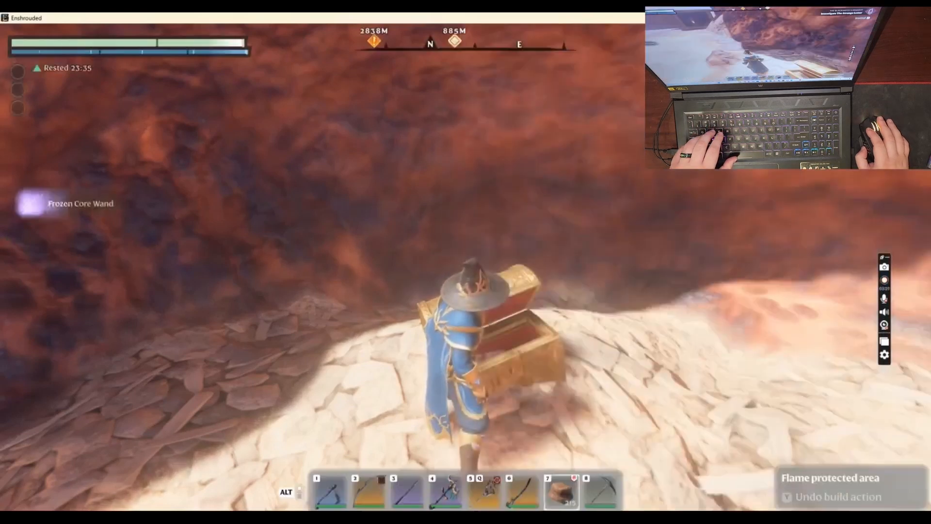
Test the reset macro by returning to the main menu and hosting the First World savegame again
key(Escape)
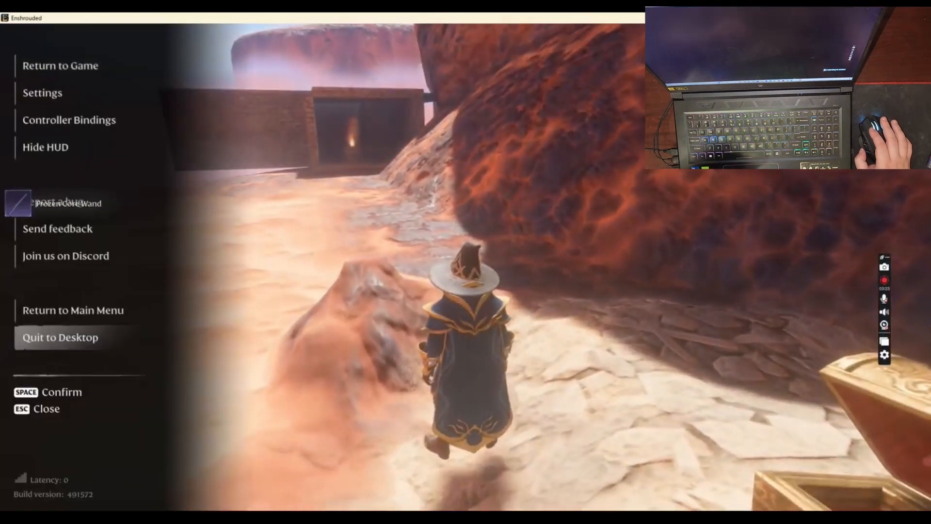
click(72, 310)
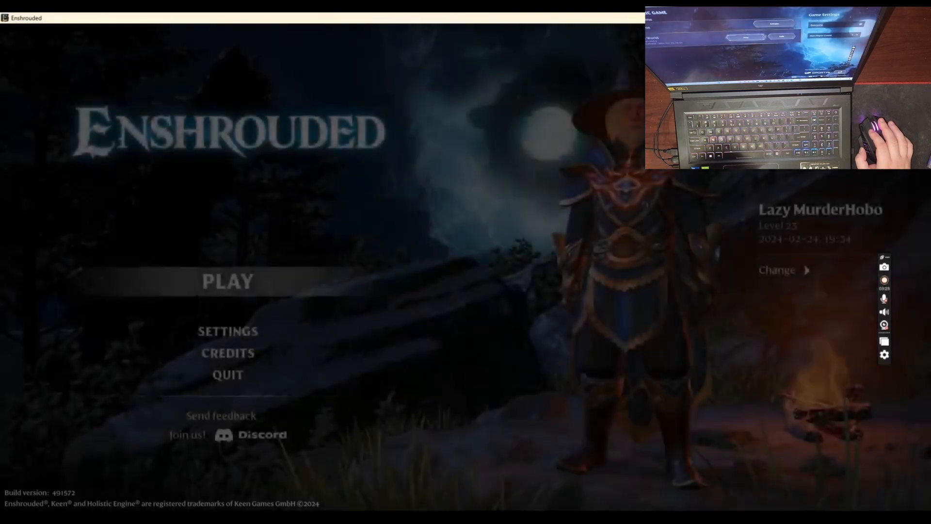
click(228, 281)
click(466, 272)
click(457, 187)
click(522, 346)
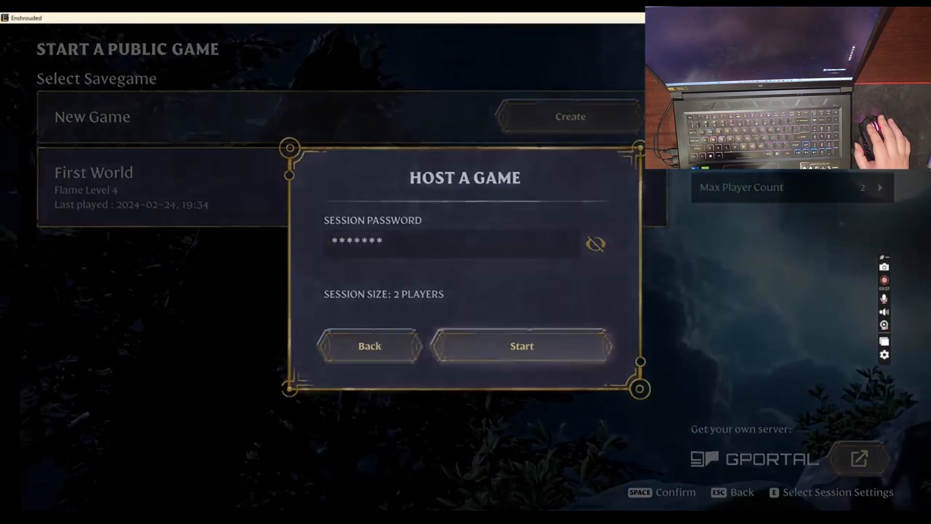
Switch back to UtechSmart and set the EnShrouReset3 delay after the Esc release to 200 ms
click(696, 508)
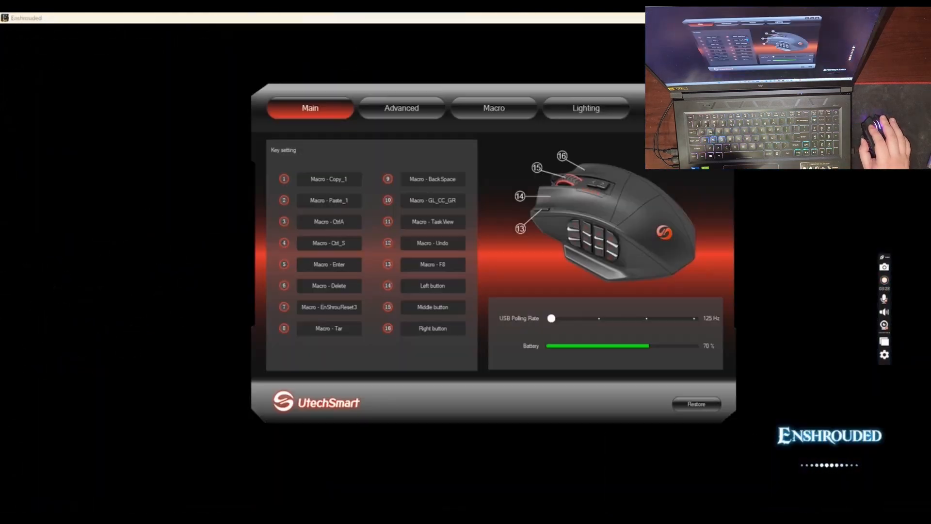
click(503, 112)
scroll(478, 276, up, 5)
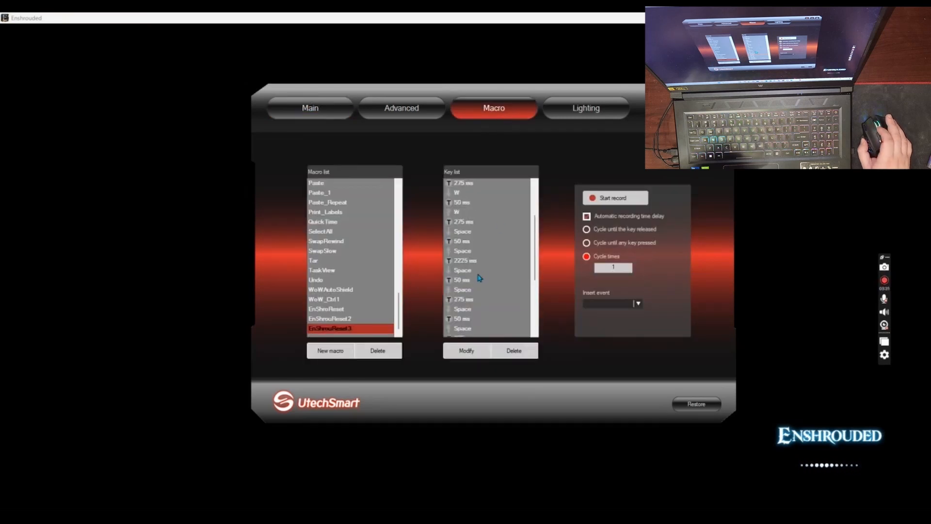
double_click(478, 212)
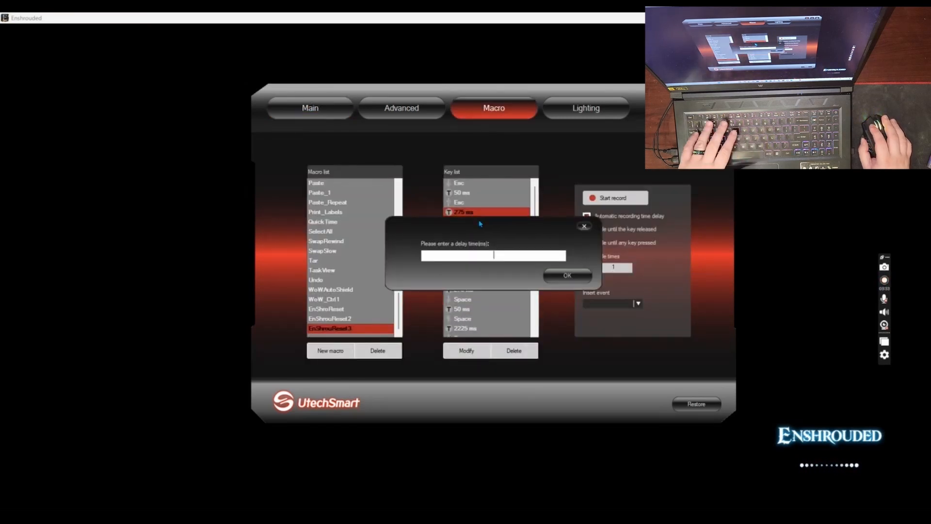
text(200)
key(ctrl+a)
click(570, 276)
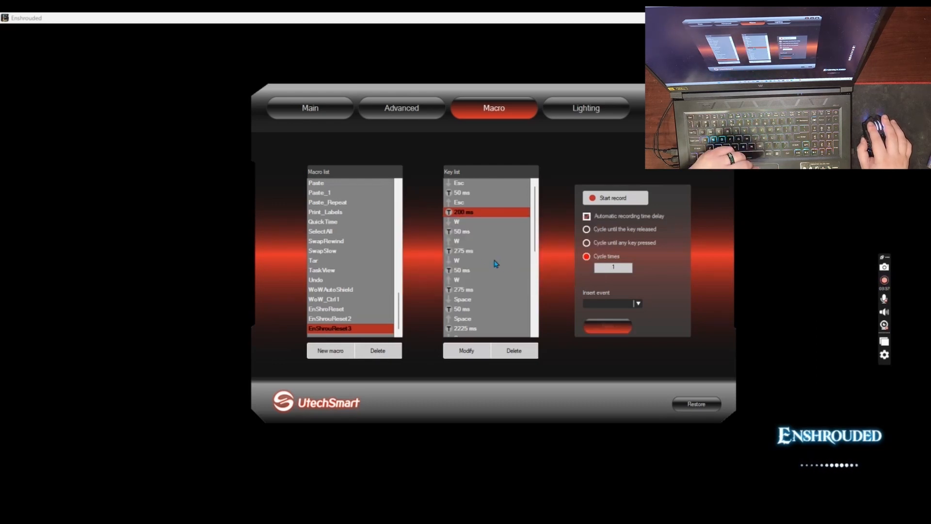
Set the delay between the two W presses and the delay before the first Space press to 200 ms
double_click(465, 250)
text(200)
click(566, 275)
double_click(463, 289)
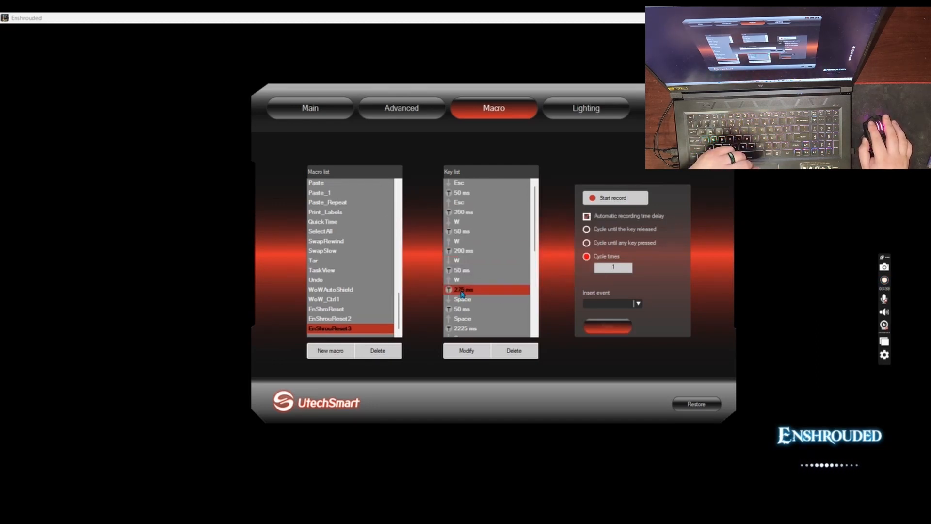
text(200)
click(570, 281)
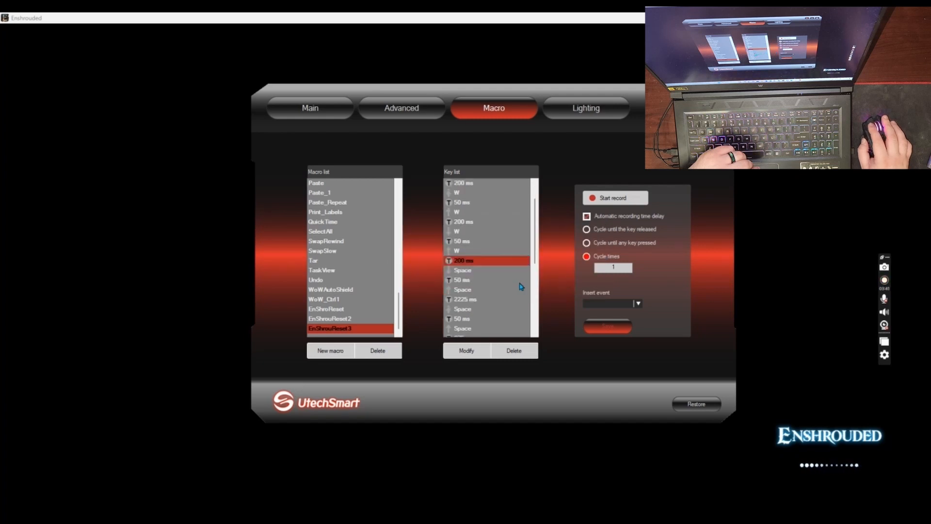
Set the delays separating the second, third and fourth Space presses to 200 ms each
click(475, 300)
scroll(478, 320, down, 1)
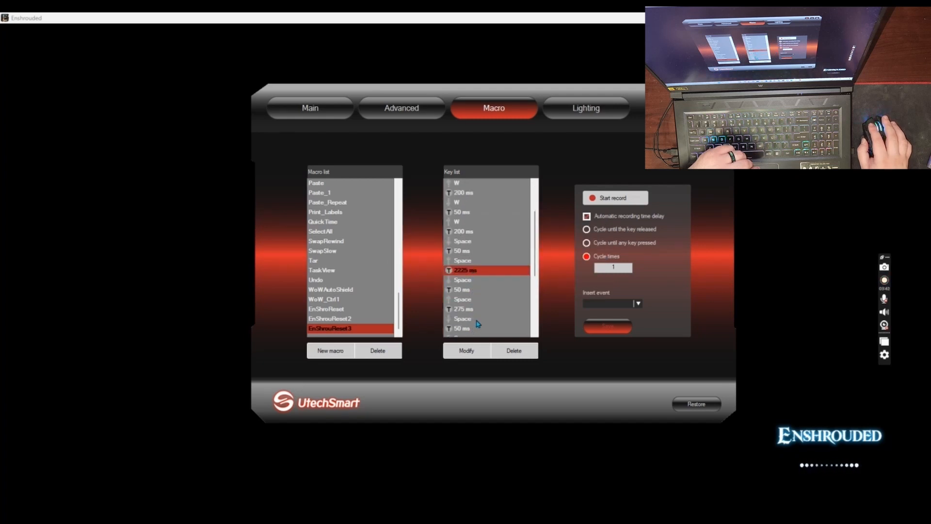
double_click(473, 310)
text(200)
click(568, 279)
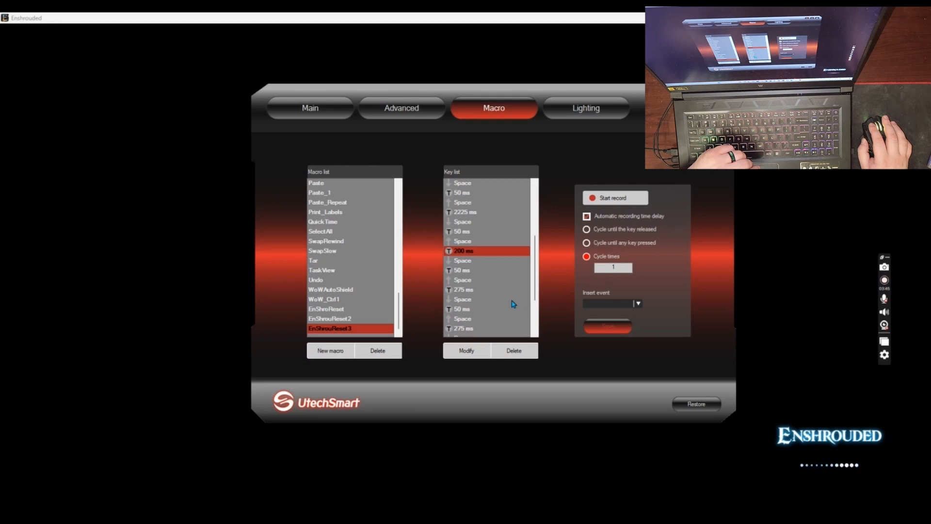
double_click(476, 289)
text(200)
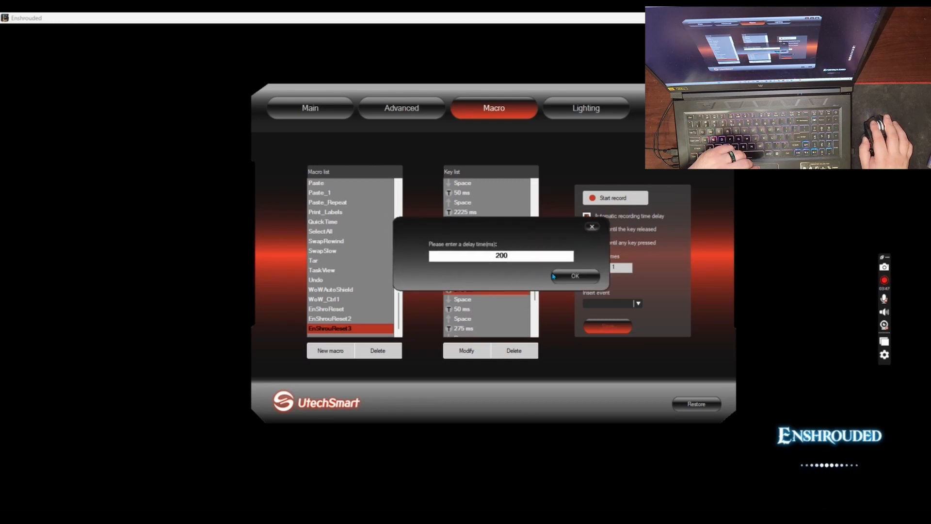
click(568, 281)
Set the delay before the D key press and the delay after its release to 200 ms
double_click(476, 275)
text(200)
click(565, 279)
double_click(467, 300)
text(200)
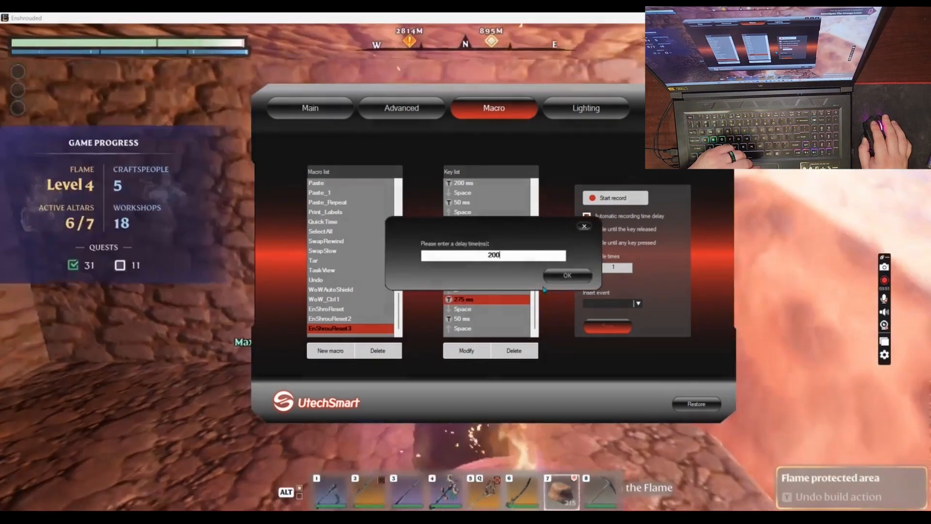
click(565, 276)
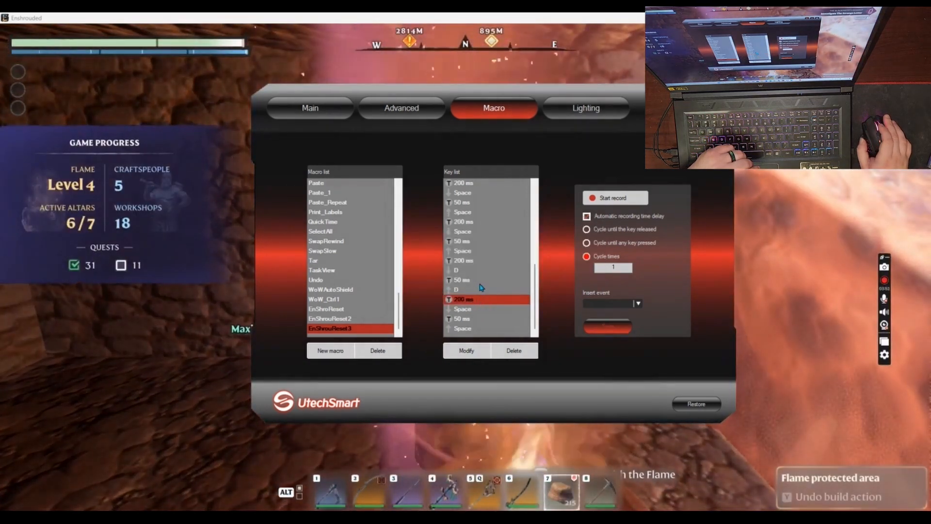
scroll(478, 291, up, 5)
click(470, 271)
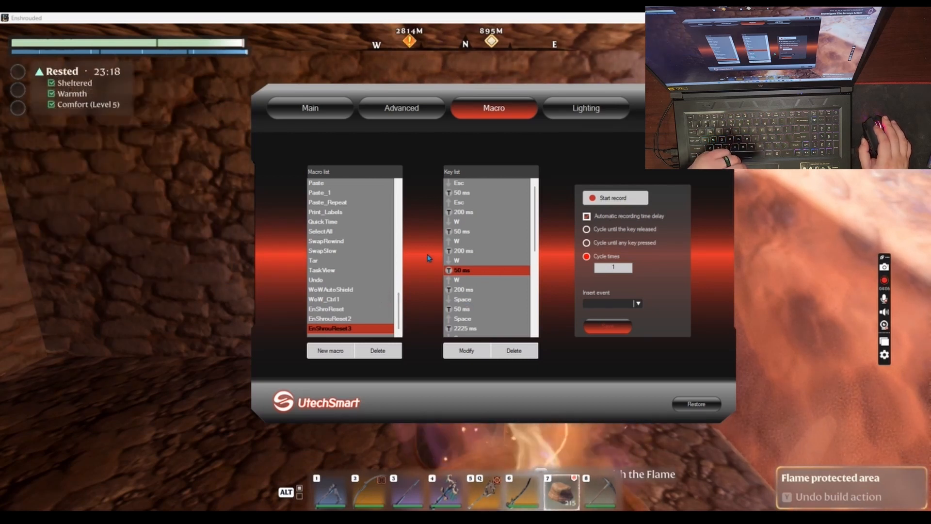
scroll(401, 287, up, 1)
scroll(494, 281, down, 6)
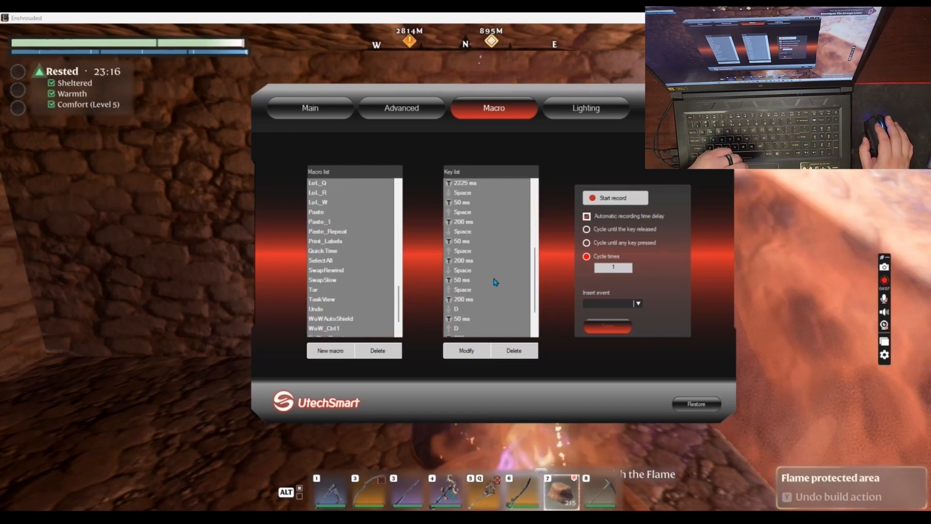
Return to Enshrouded, run from the flame altar to the golden chest and collect all its loot
key(alt+Tab)
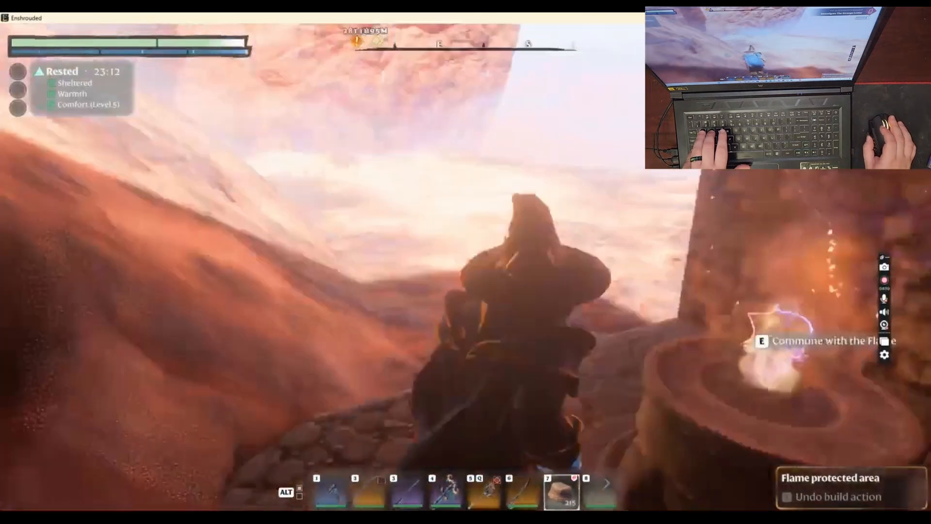
key(w)
key(w)
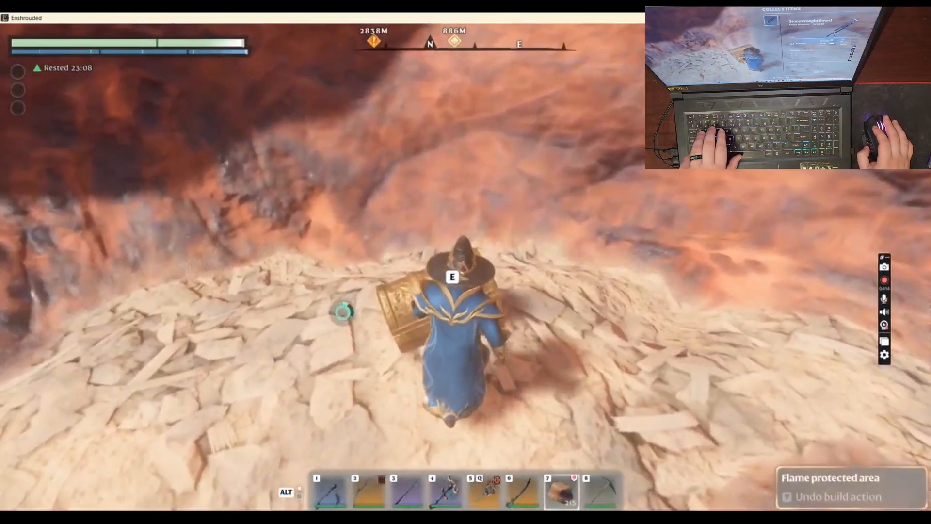
key(e)
key(f)
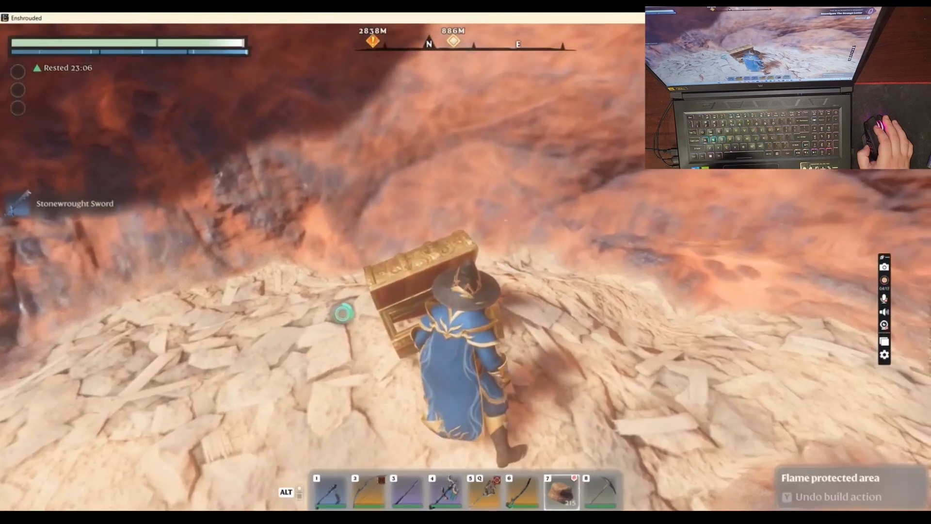
Run the reset macro with the 200 ms delays to exit to the main menu and rehost the world
key(Escape)
key(space)
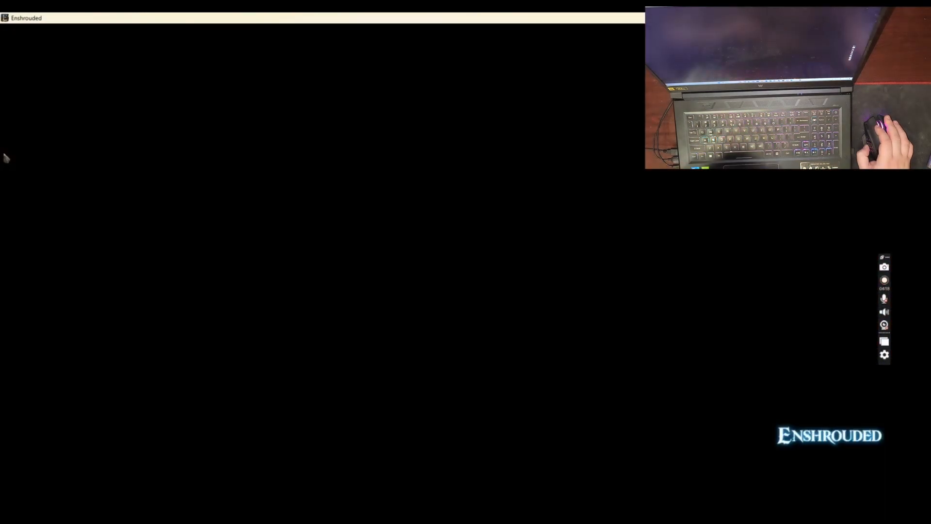
key(space)
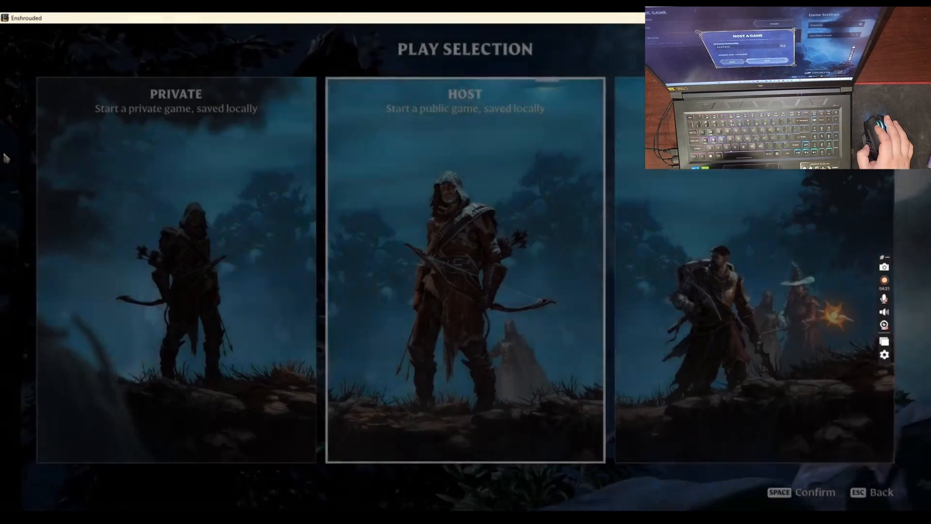
key(space)
key(space)
key(space)
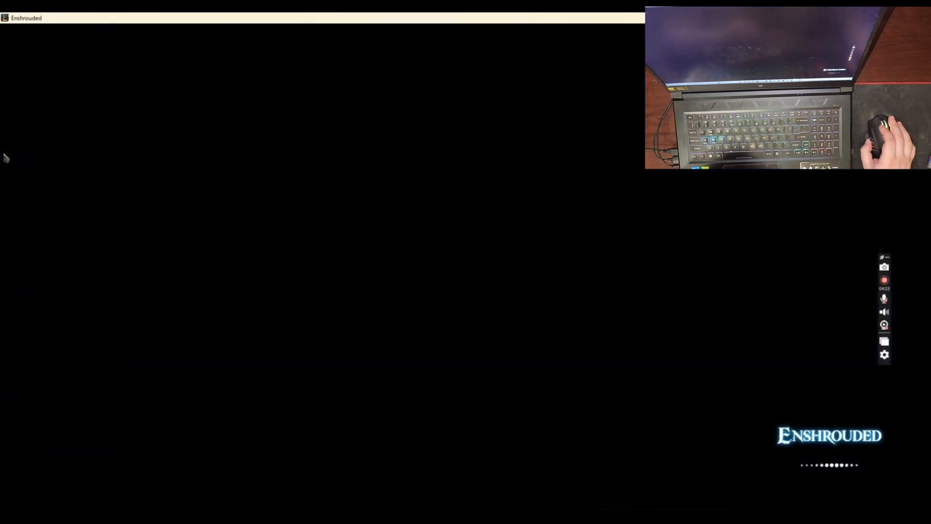